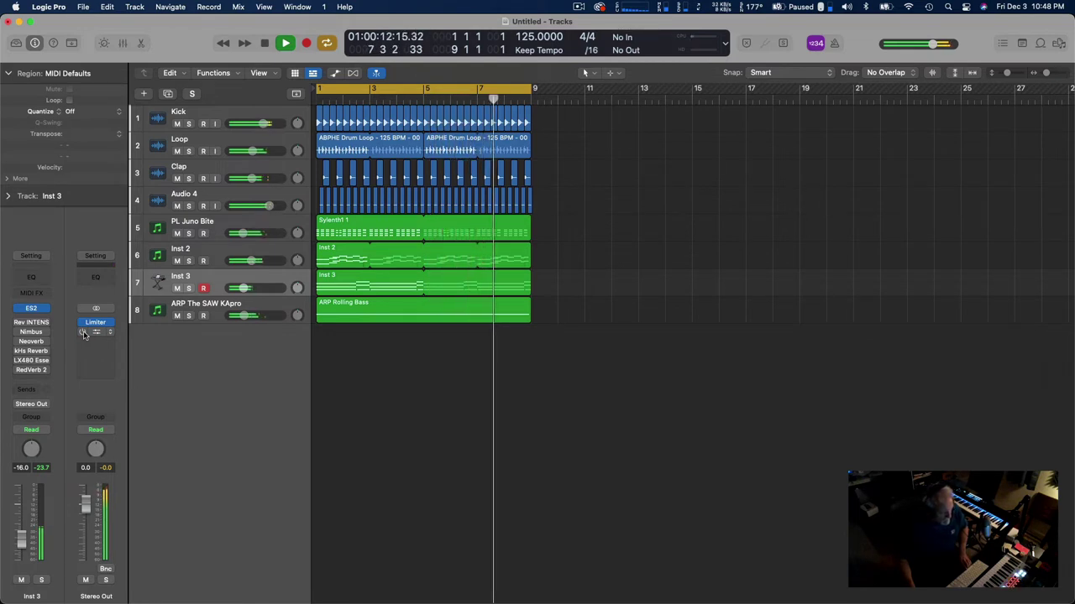
Step: Stop playback, solo the PL Juno Bite track and play it on its own
{"action": "key", "text": "space"}
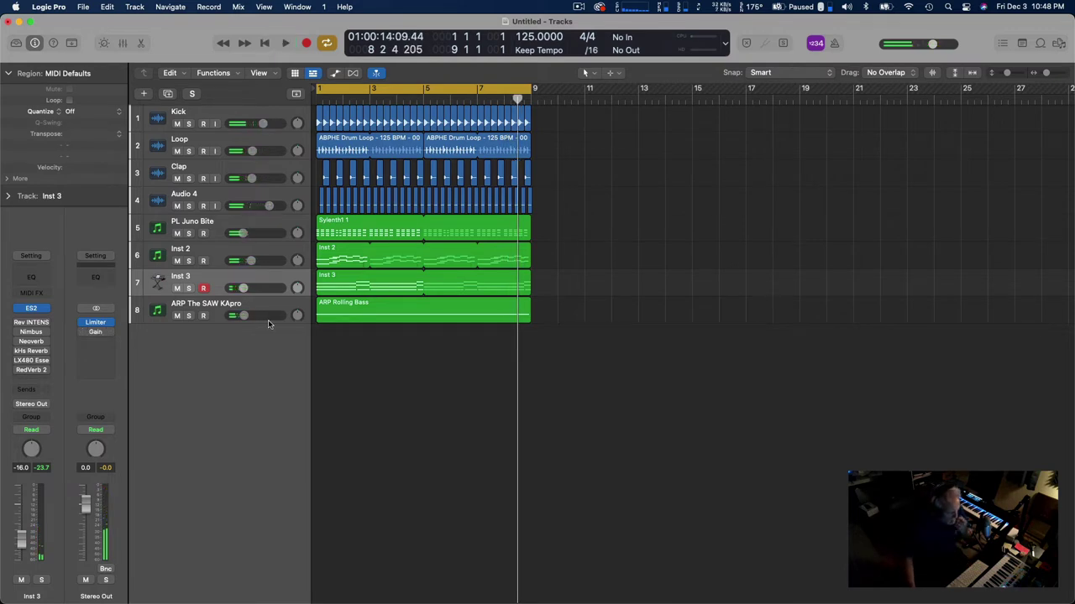
{"action": "left_click", "coordinate": [190, 262]}
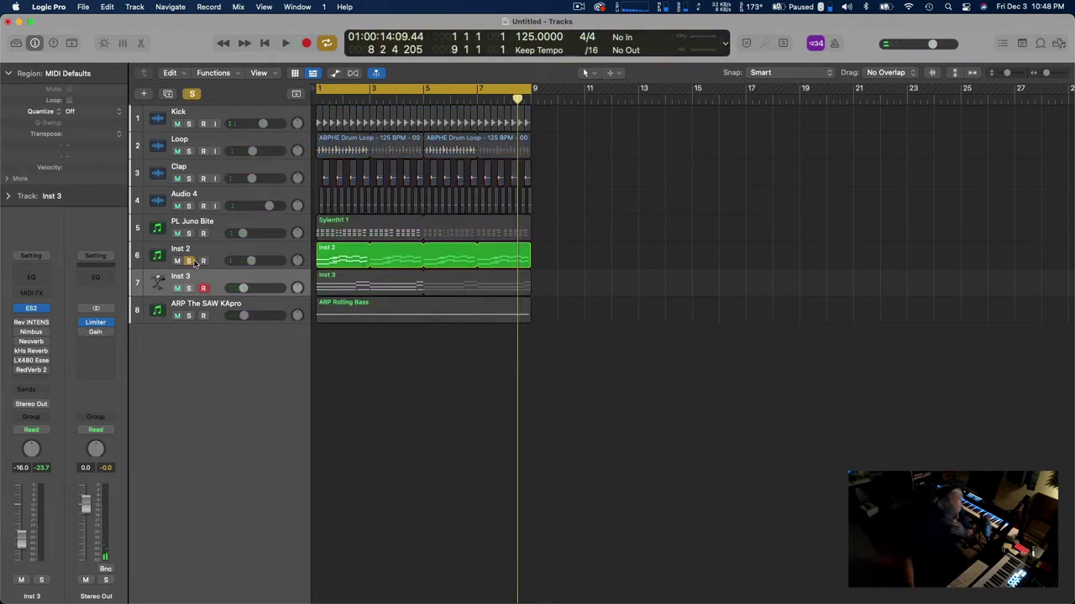
{"action": "left_click", "coordinate": [220, 256]}
{"action": "left_click", "coordinate": [188, 233]}
{"action": "left_click", "coordinate": [233, 222]}
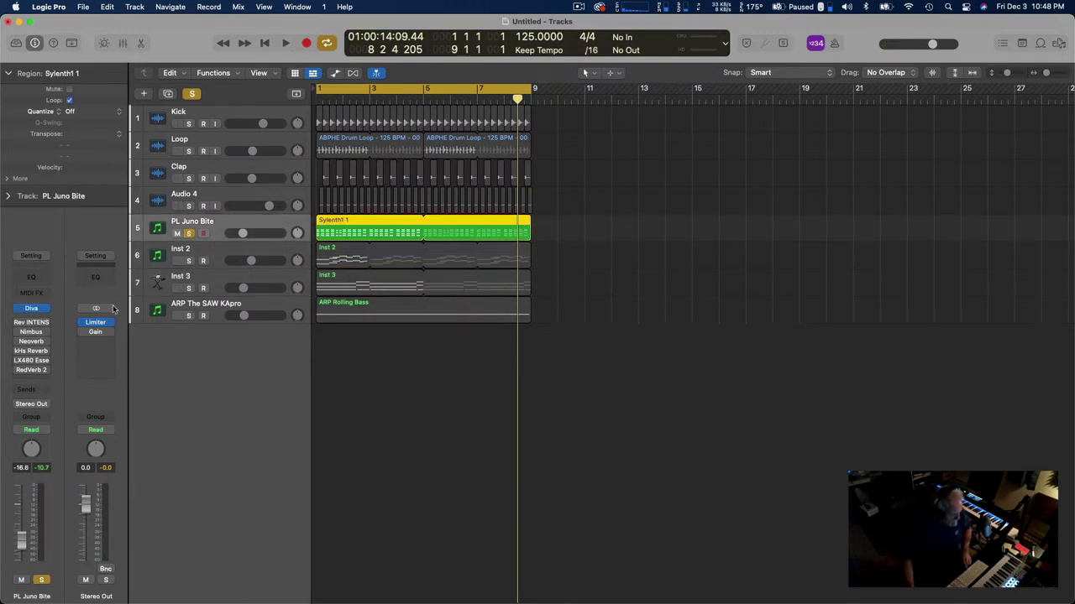
{"action": "key", "text": "space"}
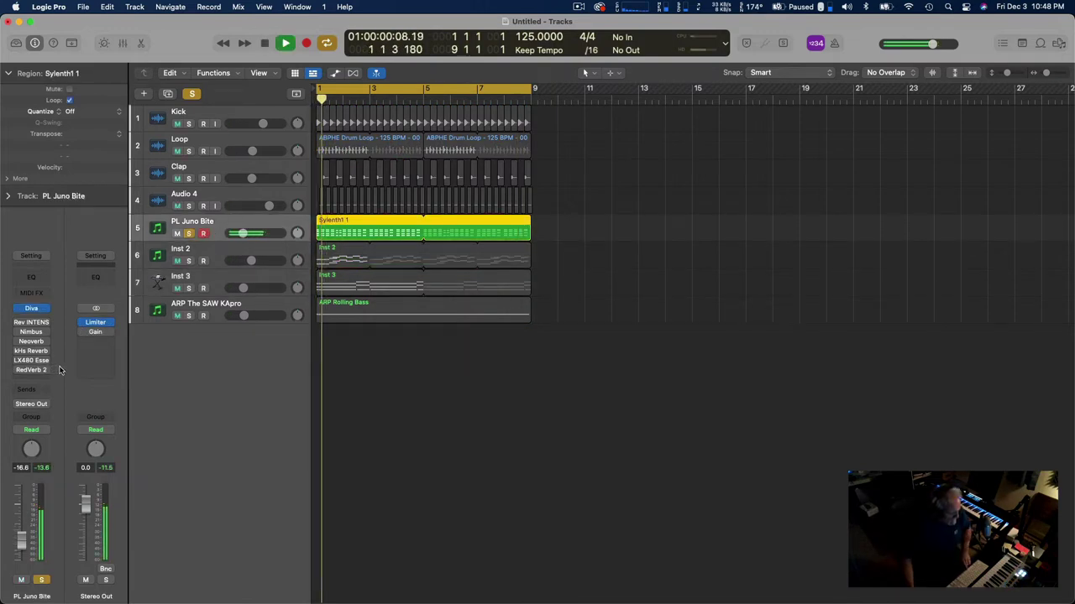
{"action": "key", "text": "space"}
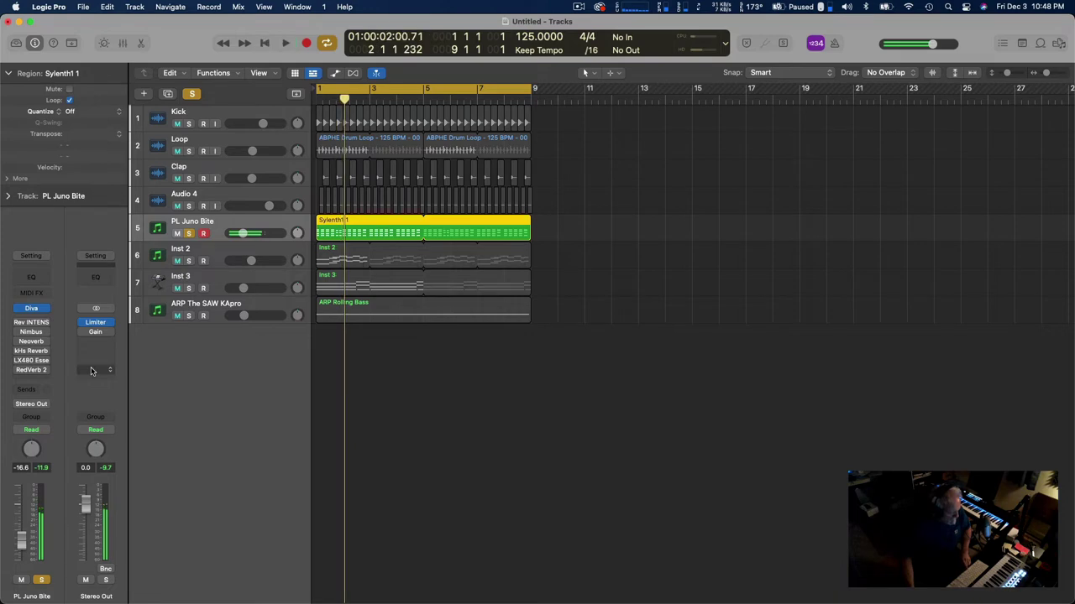
Step: View the Diva synth settings on PL Juno Bite, play the track soloed again and turn its solo off
{"action": "key", "text": "v"}
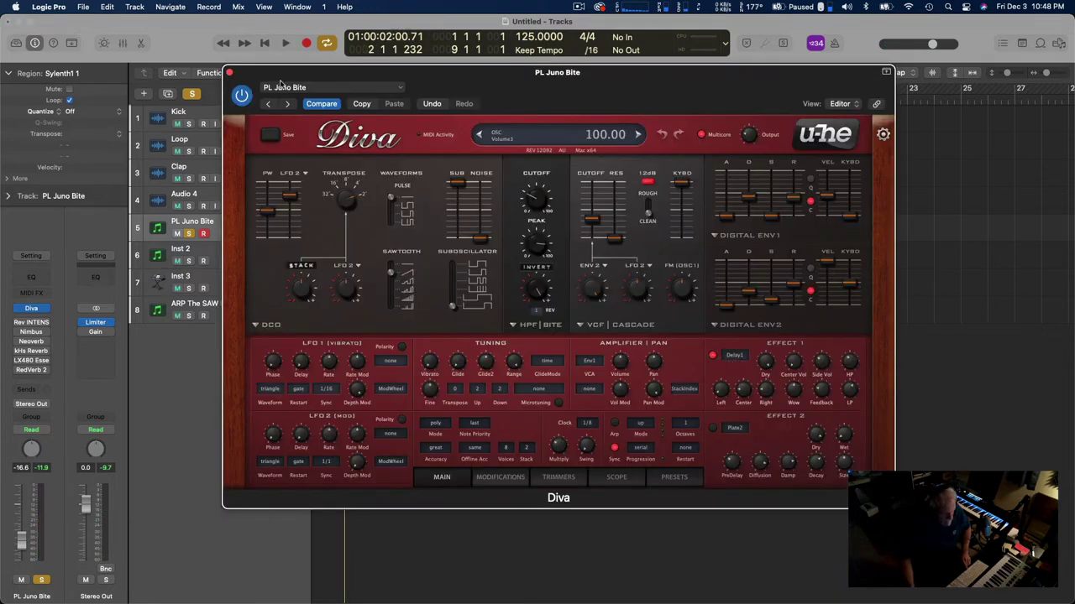
{"action": "key", "text": "v"}
{"action": "key", "text": "space"}
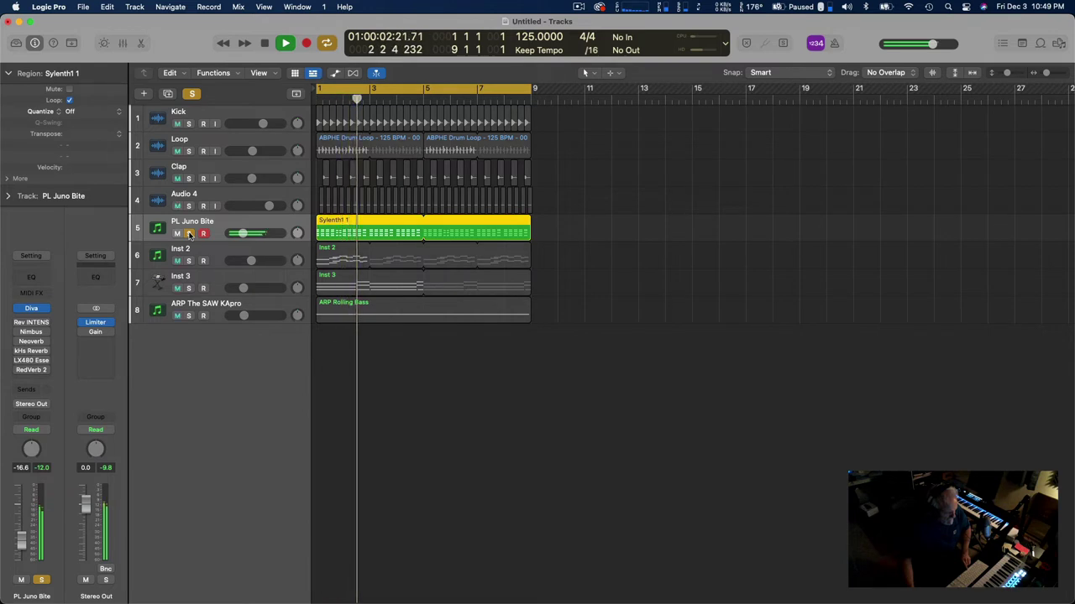
{"action": "left_click", "coordinate": [189, 233]}
{"action": "key", "text": "space"}
{"action": "key", "text": "space"}
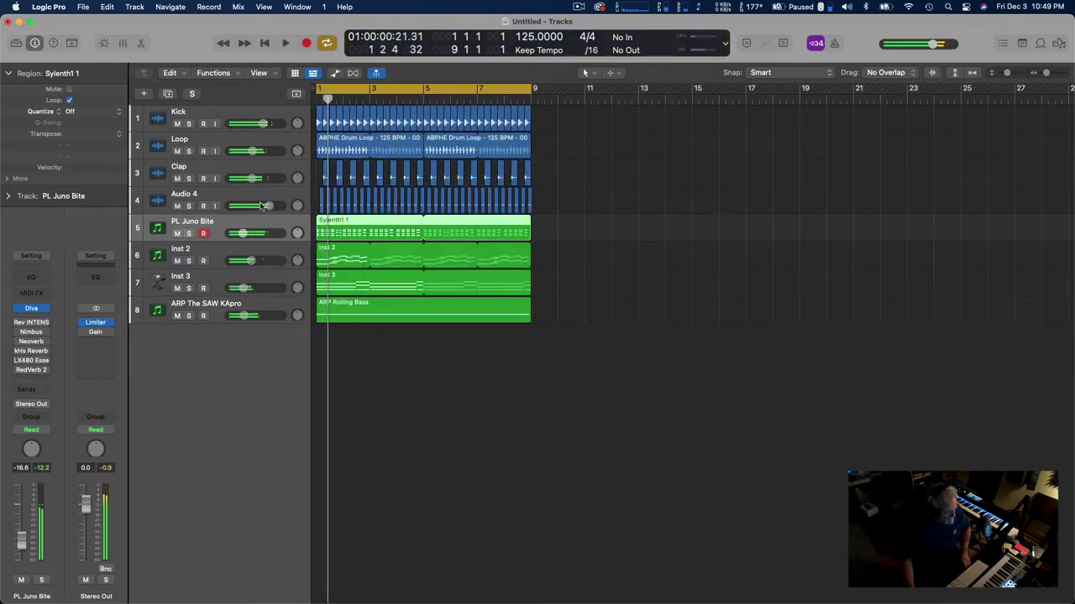
Step: Open the mixer and audition the Kick channel in solo
{"action": "left_click", "coordinate": [123, 43]}
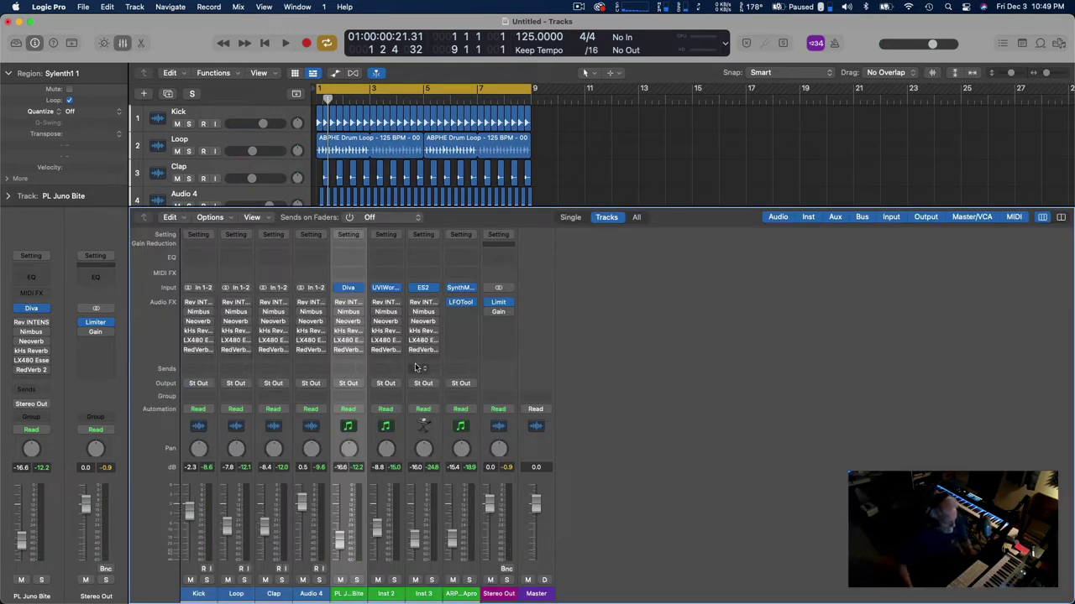
{"action": "left_click", "coordinate": [191, 595]}
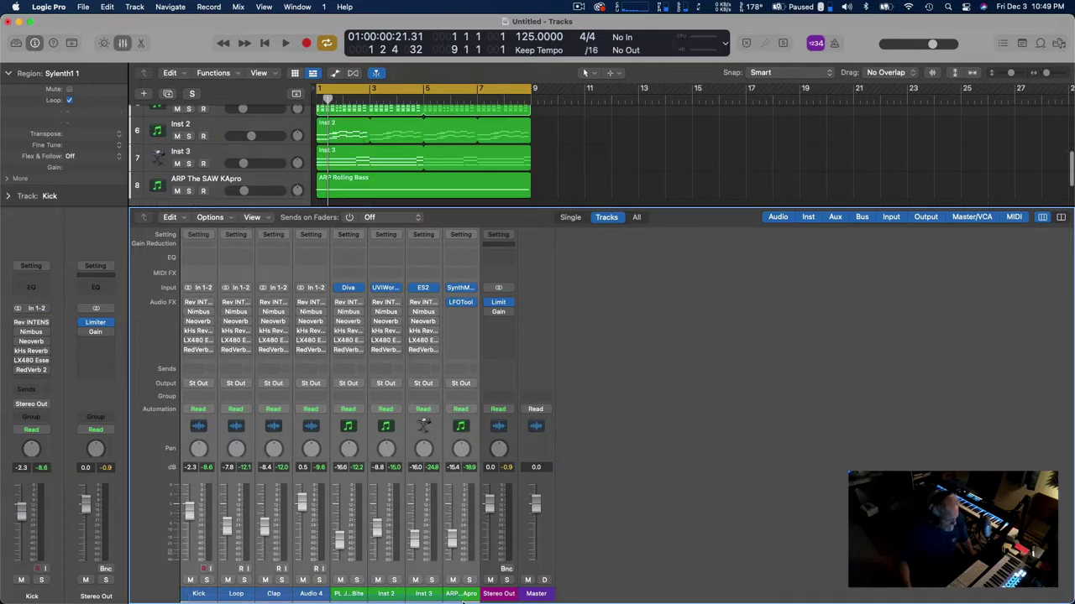
{"action": "left_click", "coordinate": [207, 580]}
{"action": "key", "text": "space"}
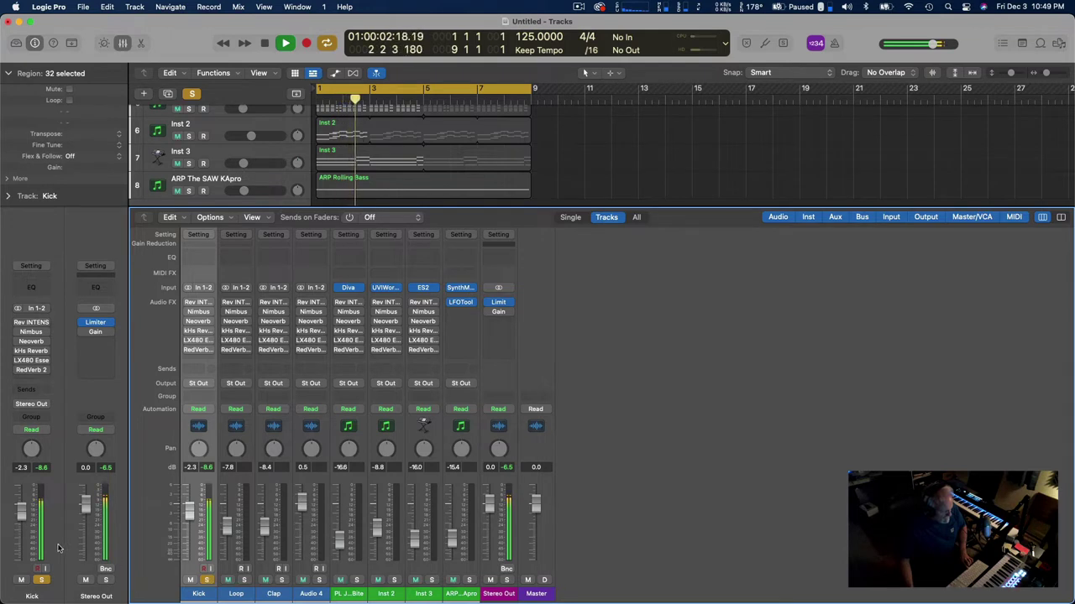
{"action": "left_click", "coordinate": [207, 580]}
{"action": "key", "text": "space"}
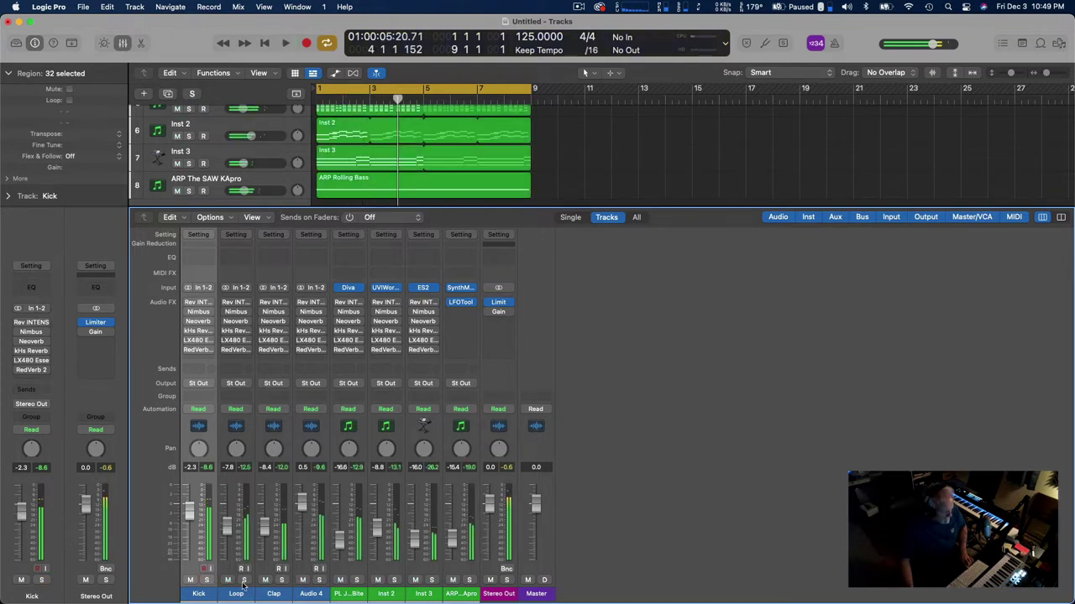
Step: Audition the Loop and Clap channels one at a time in solo
{"action": "left_click", "coordinate": [244, 580]}
{"action": "key", "text": "space"}
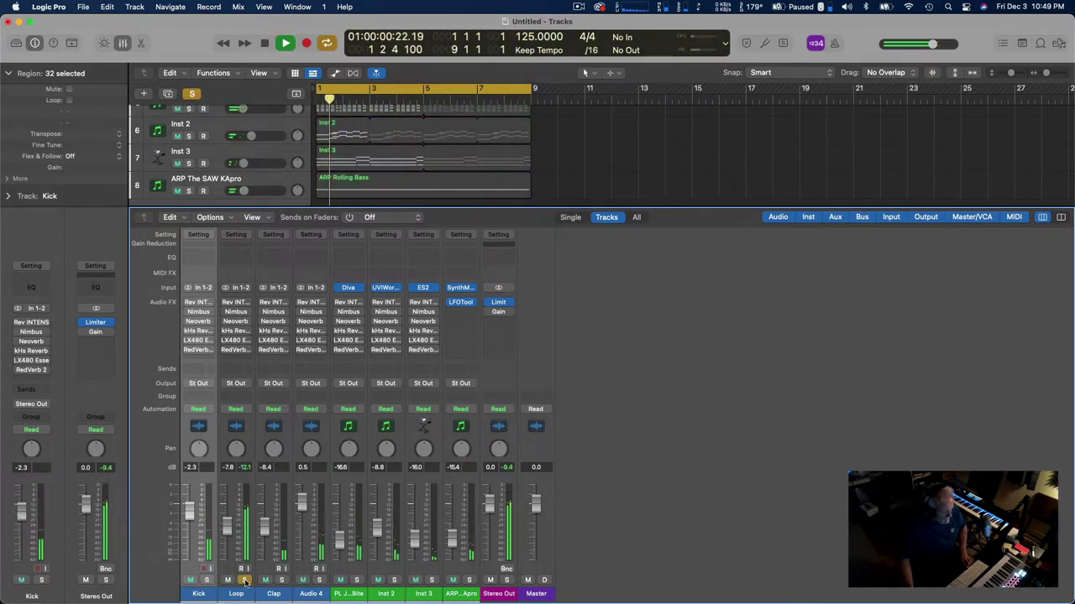
{"action": "left_click", "coordinate": [244, 580]}
{"action": "left_click", "coordinate": [282, 580]}
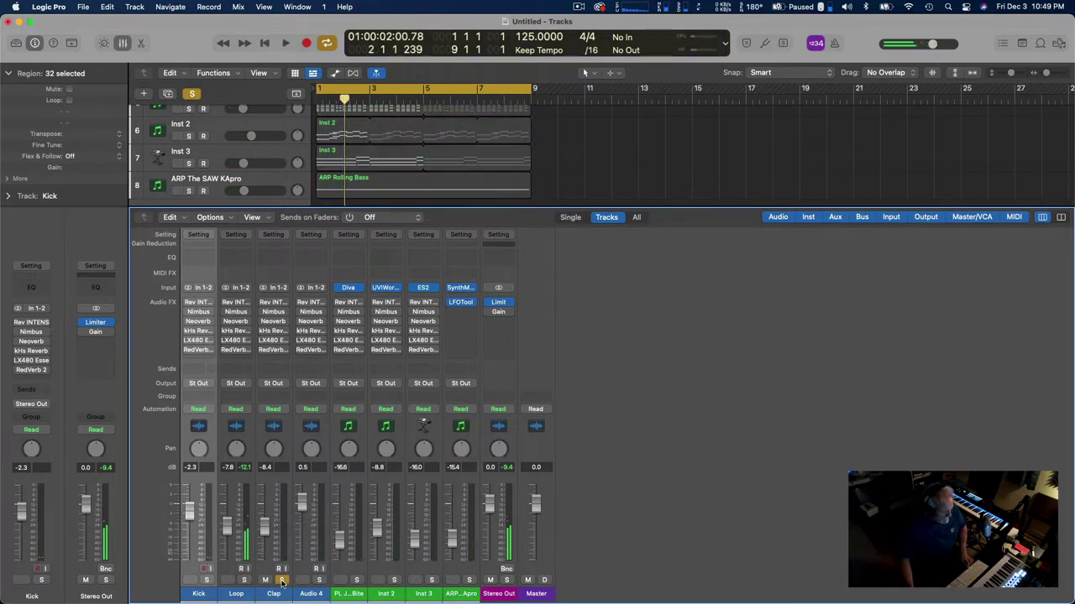
{"action": "key", "text": "space"}
{"action": "key", "text": "space"}
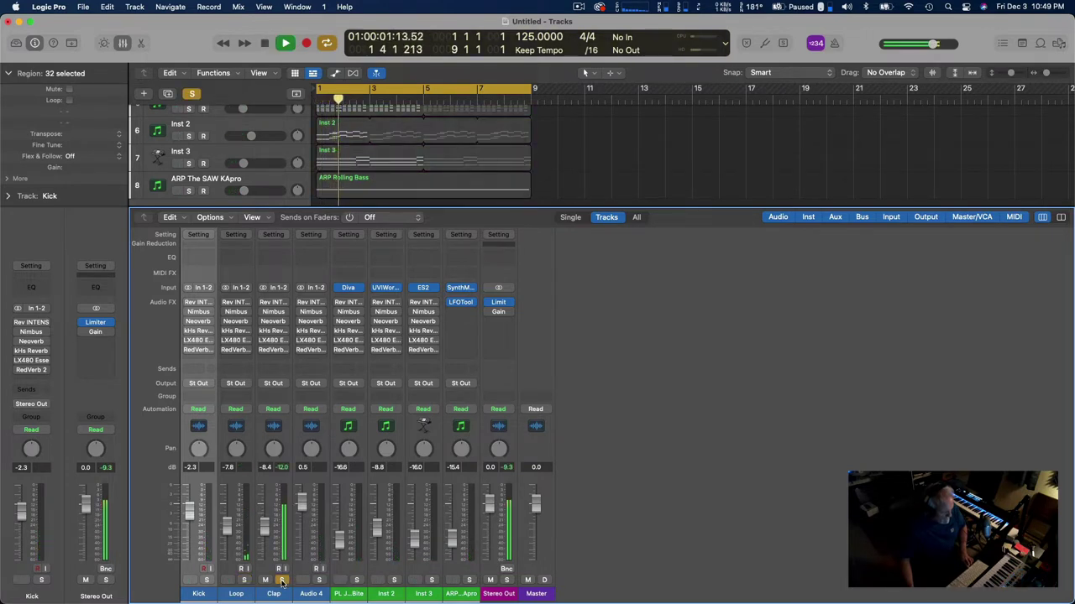
{"action": "left_click", "coordinate": [282, 580]}
Step: Audition the Audio 4 and PL Juno Bite channels one at a time in solo
{"action": "left_click", "coordinate": [319, 580]}
{"action": "key", "text": "space"}
{"action": "key", "text": "space"}
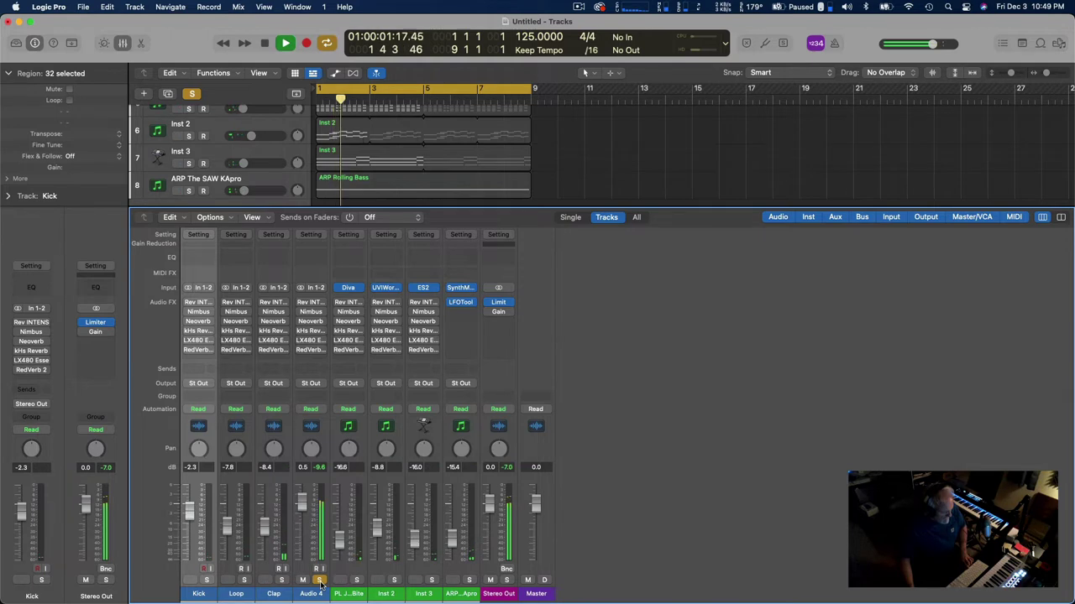
{"action": "left_click", "coordinate": [319, 580]}
{"action": "left_click", "coordinate": [356, 580]}
{"action": "key", "text": "space"}
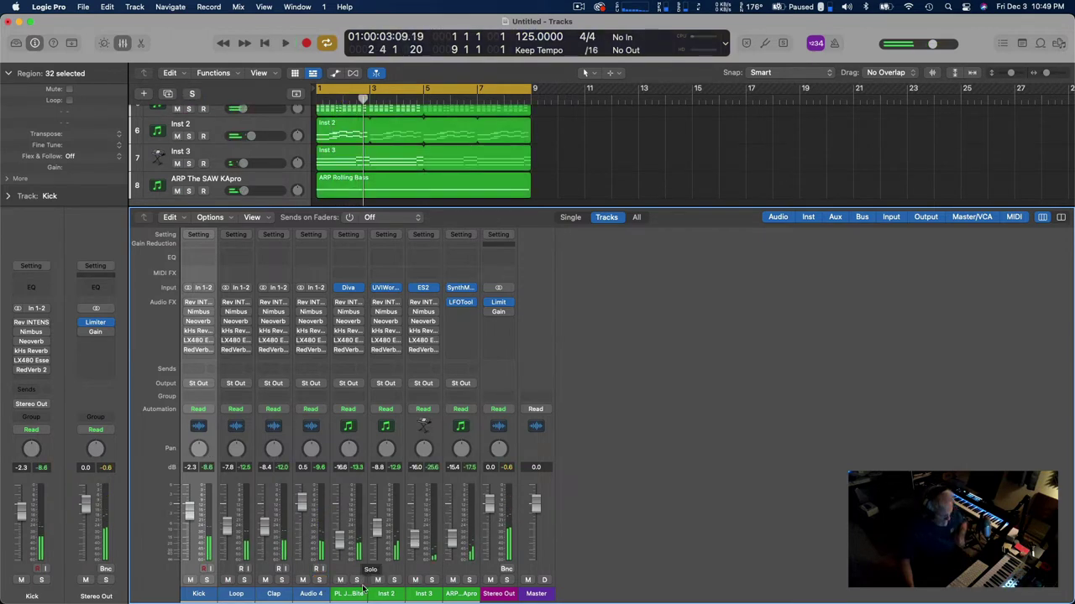
{"action": "key", "text": "space"}
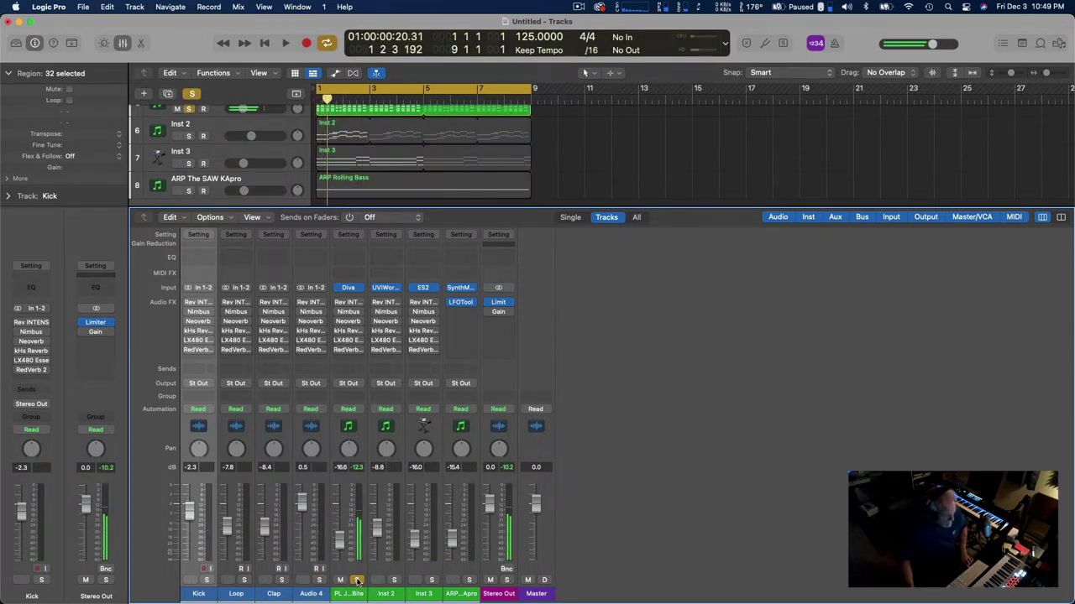
{"action": "key", "text": "space"}
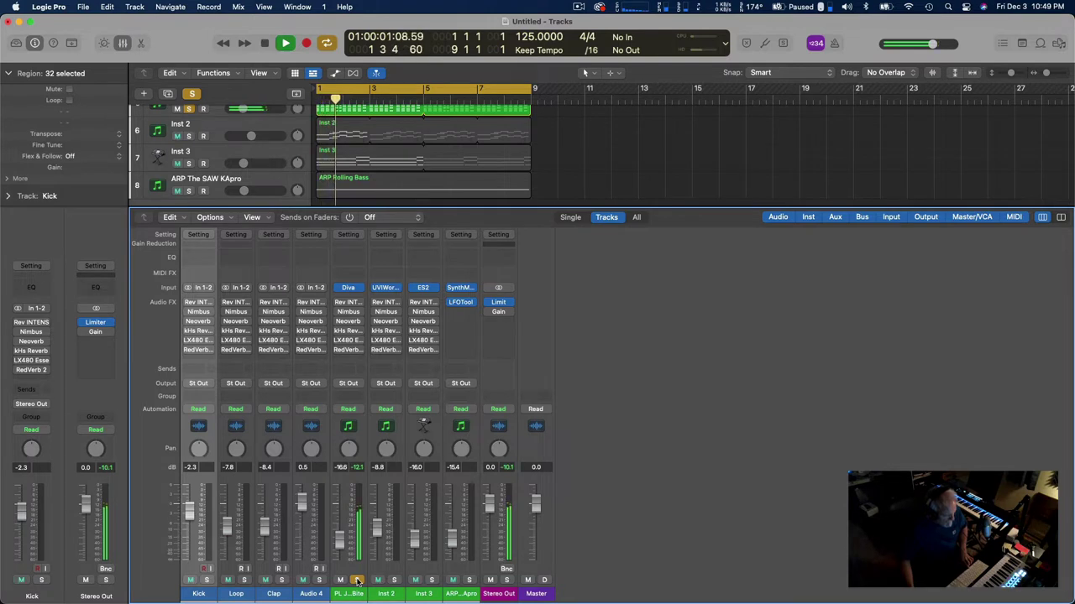
{"action": "key", "text": "space"}
{"action": "left_click", "coordinate": [356, 580]}
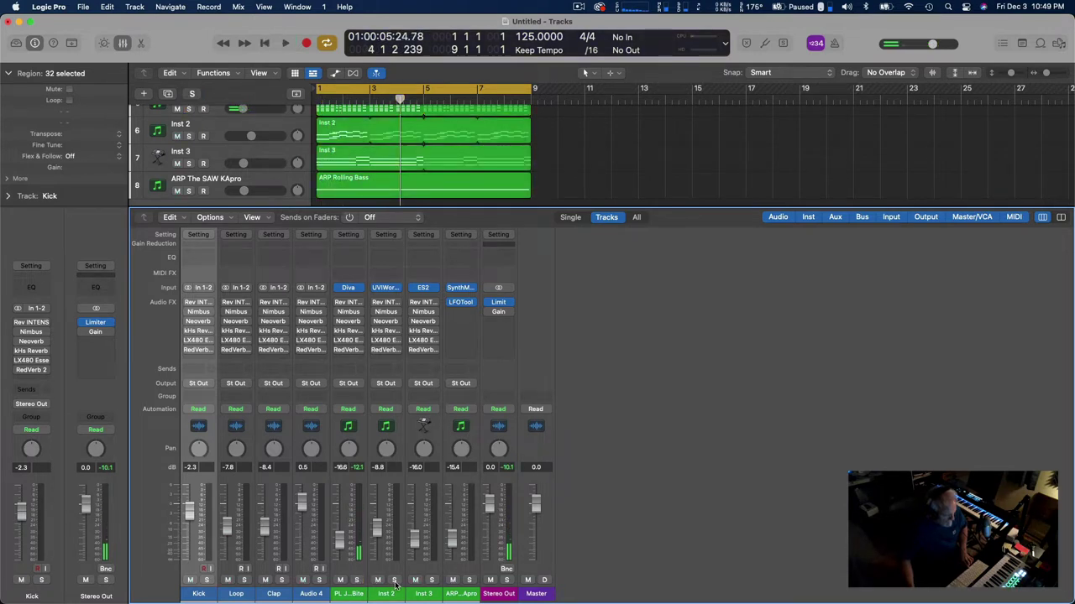
Step: Audition the Inst 2 and Inst 3 channels one at a time in solo
{"action": "left_click", "coordinate": [394, 580]}
{"action": "key", "text": "space"}
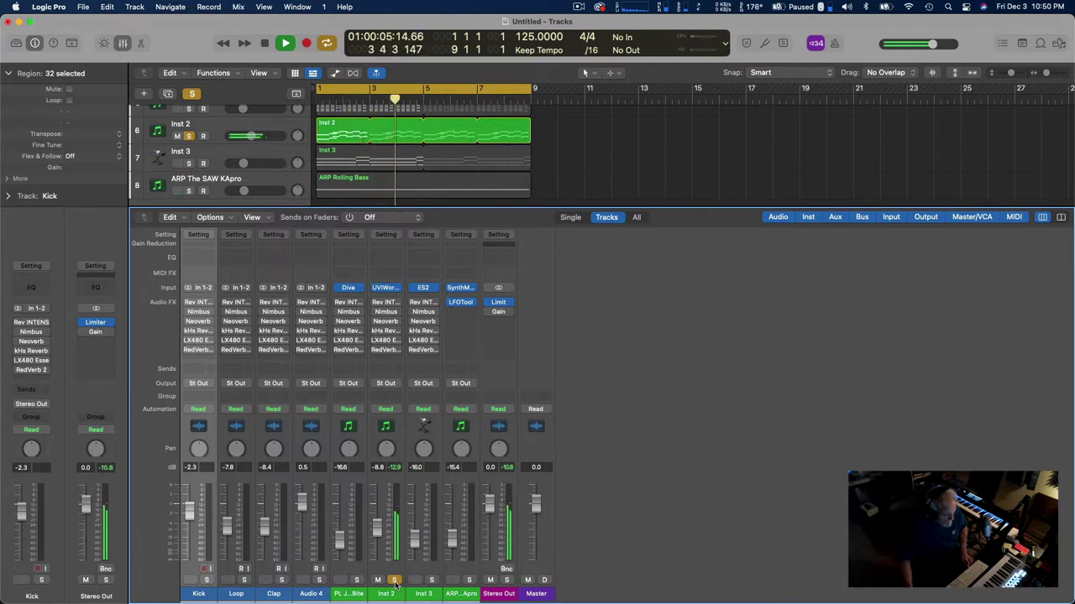
{"action": "left_click", "coordinate": [394, 580]}
{"action": "key", "text": "space"}
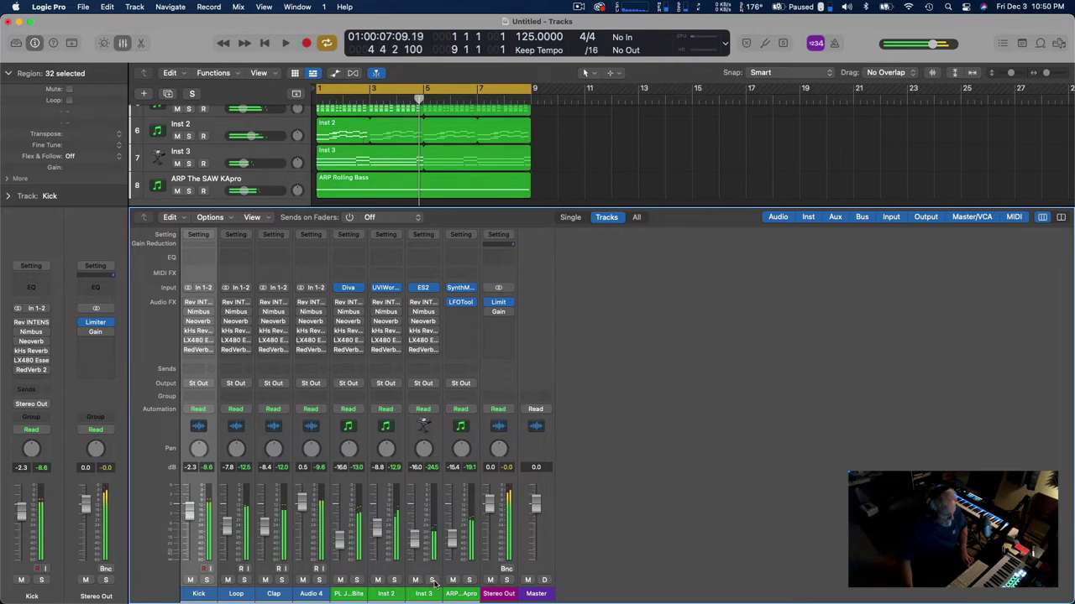
{"action": "left_click", "coordinate": [434, 580]}
{"action": "key", "text": "space"}
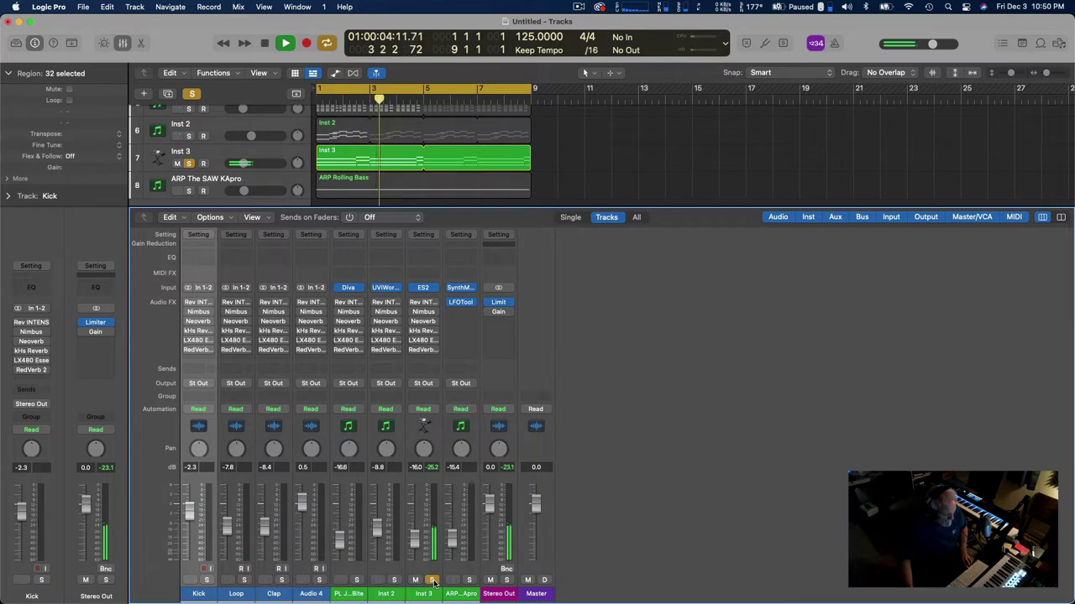
Step: Switch the solo exclusively to Audio 4 and compare it with the Clap channel during playback
{"action": "left_click", "coordinate": [320, 580], "text": "alt"}
{"action": "key", "text": "space"}
{"action": "key", "text": "space"}
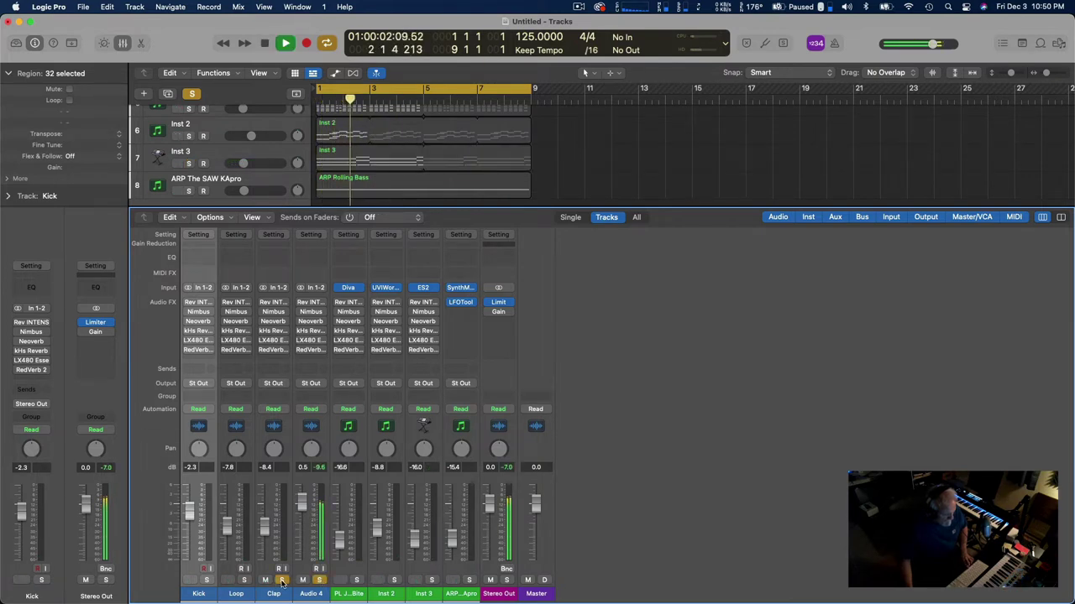
{"action": "left_click", "coordinate": [282, 581]}
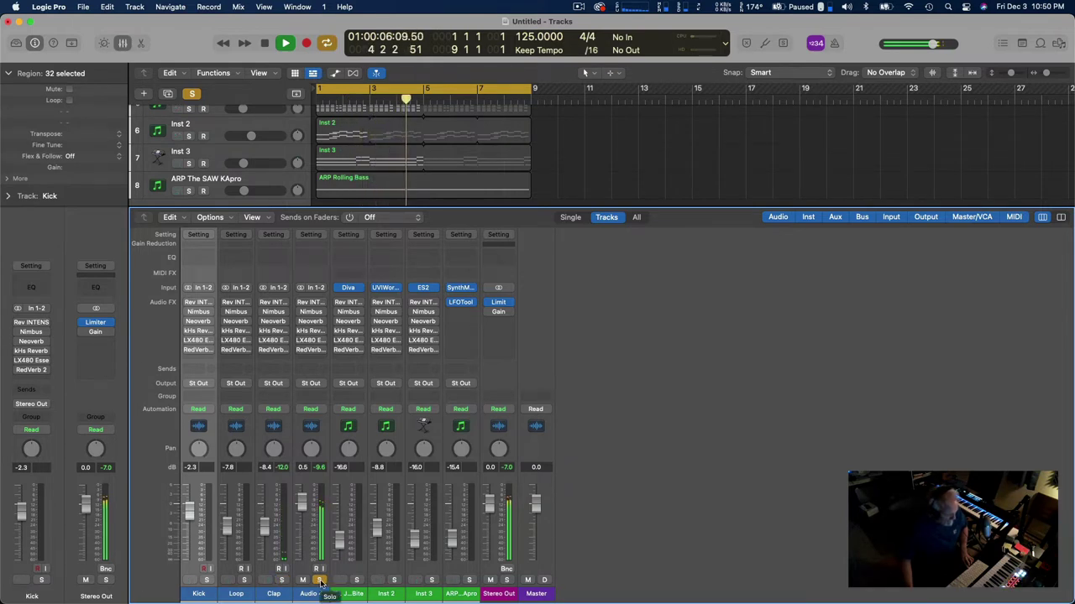
{"action": "left_click", "coordinate": [320, 580]}
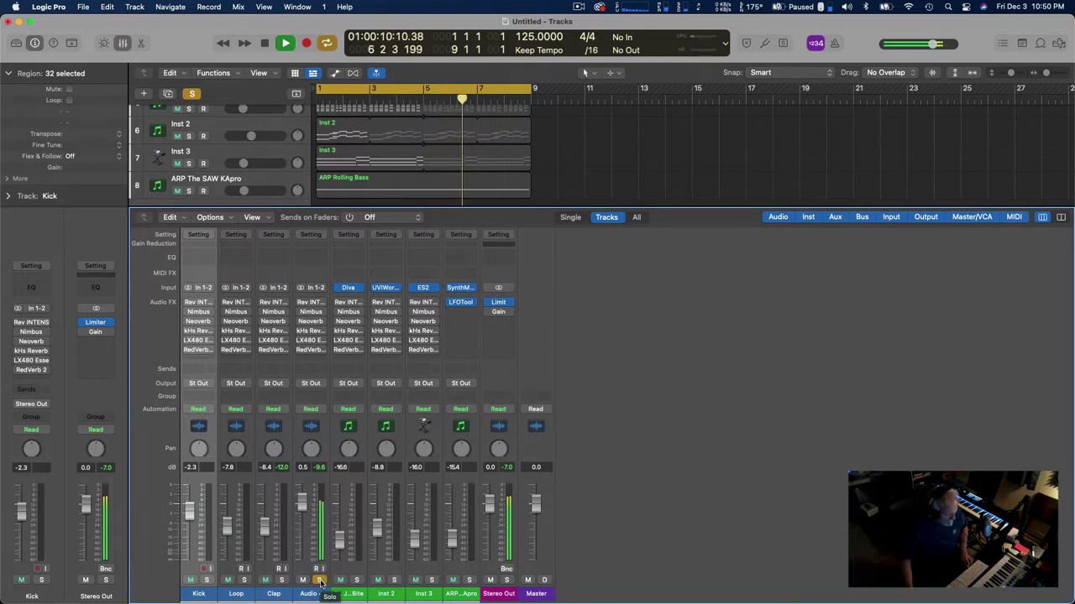
{"action": "left_click", "coordinate": [320, 580]}
Step: Solo the Loop channel during playback, stop the playback and turn the solo off
{"action": "left_click", "coordinate": [244, 580]}
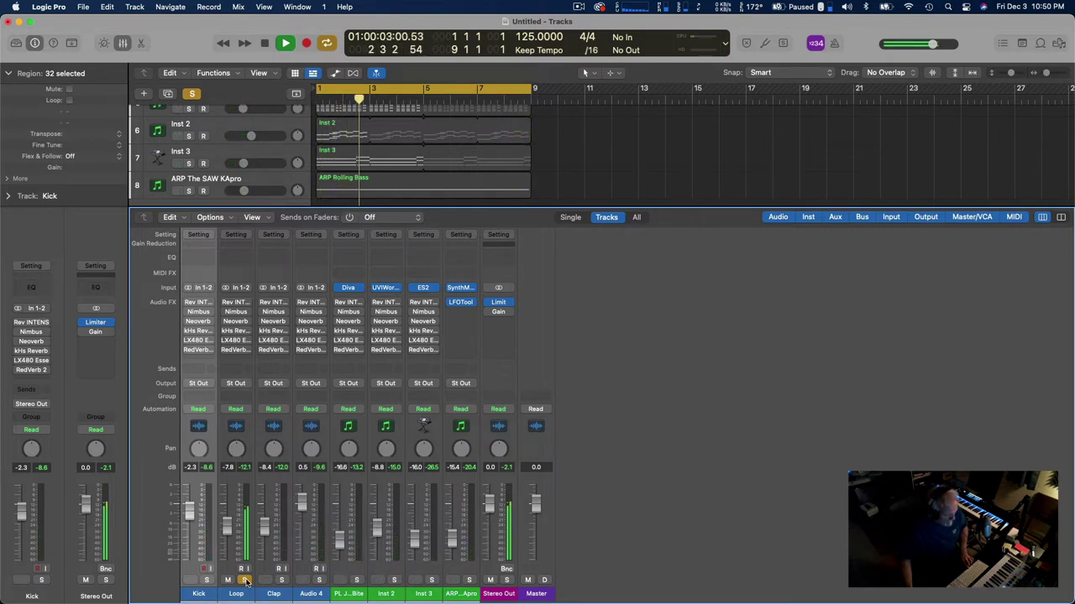
{"action": "key", "text": "space"}
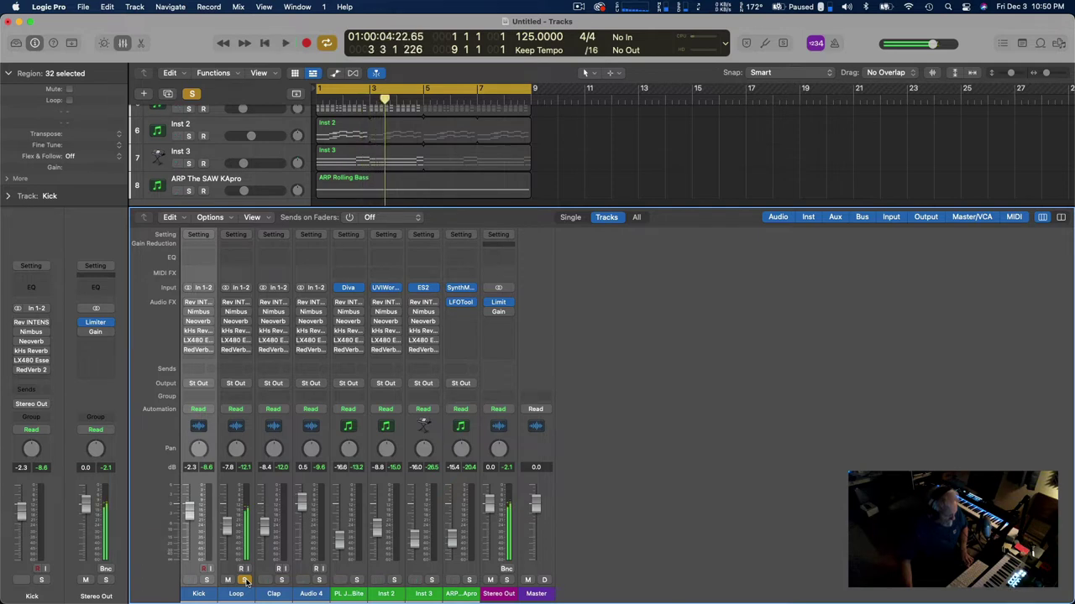
{"action": "left_click", "coordinate": [244, 580]}
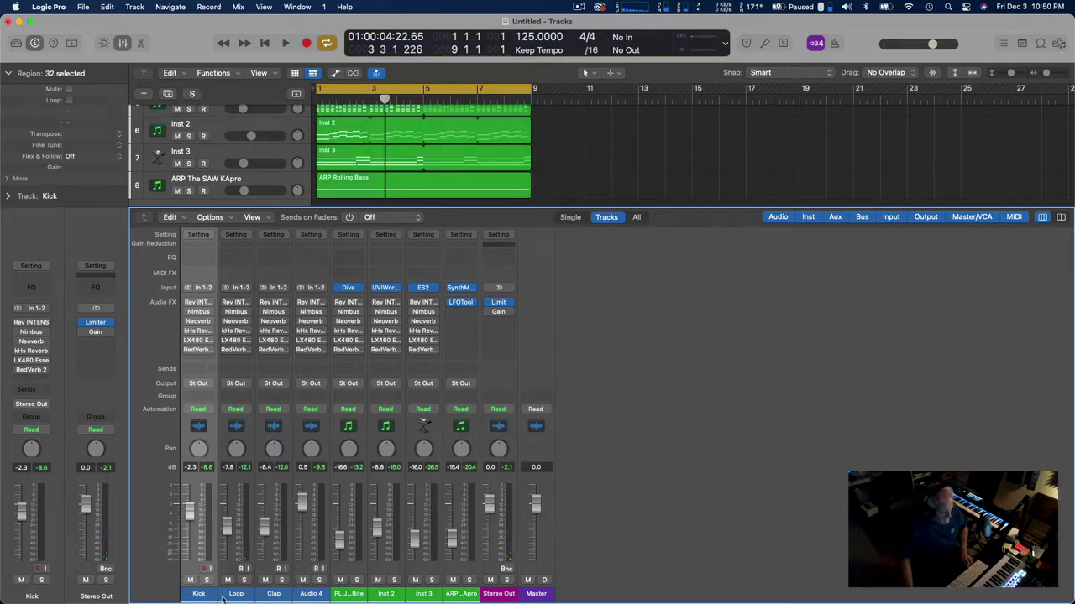
Step: Select the channel strips from Kick to Inst 3, start playback and audition the Rev INTENS insert on all of them
{"action": "left_click_drag", "start_coordinate": [223, 598], "coordinate": [423, 600]}
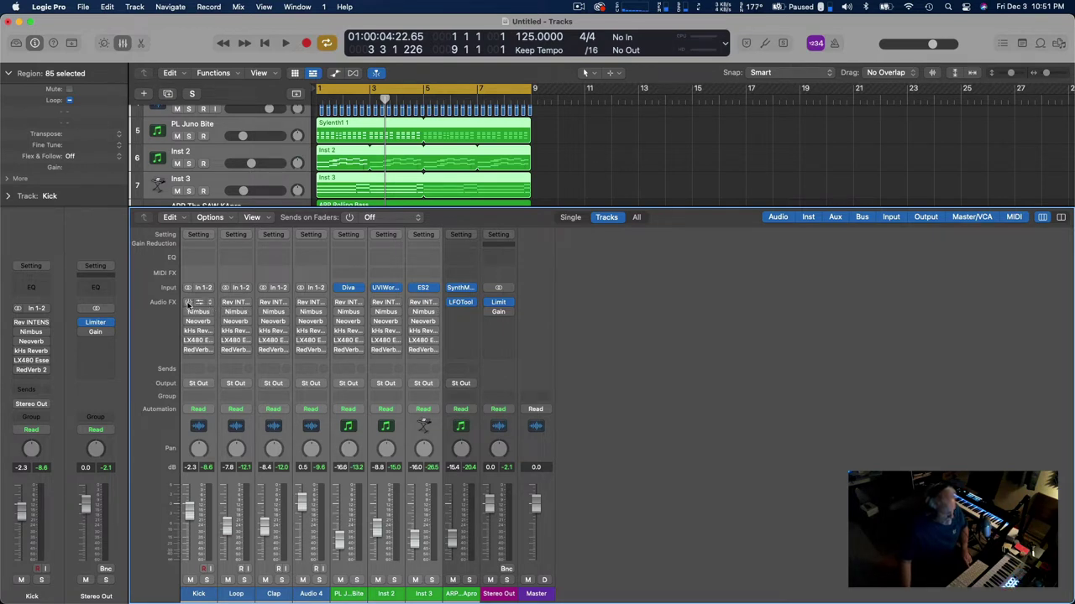
{"action": "key", "text": "space"}
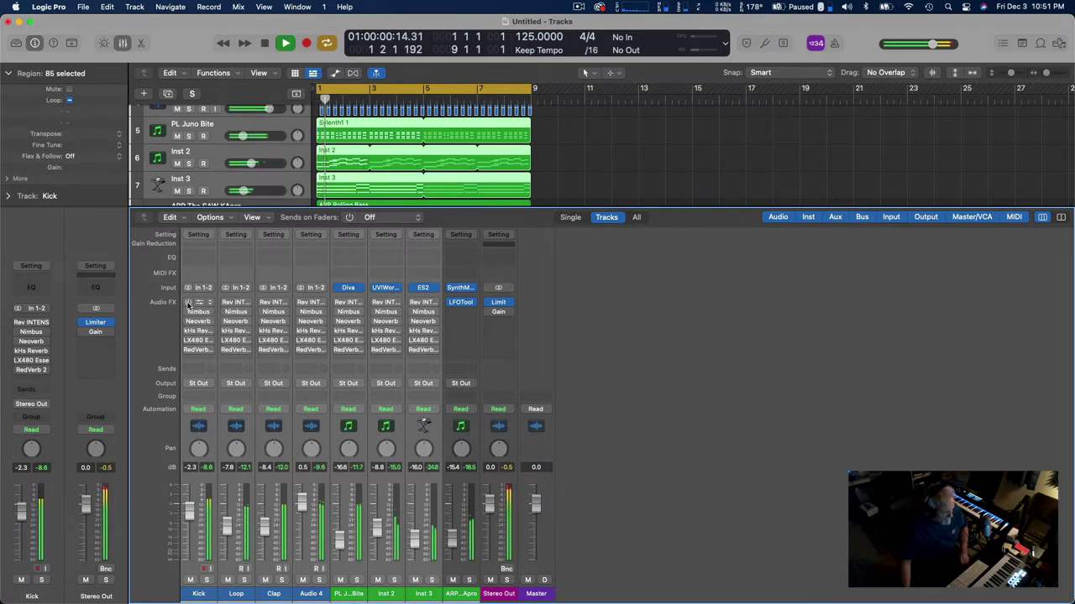
{"action": "left_click", "coordinate": [188, 302], "text": "alt"}
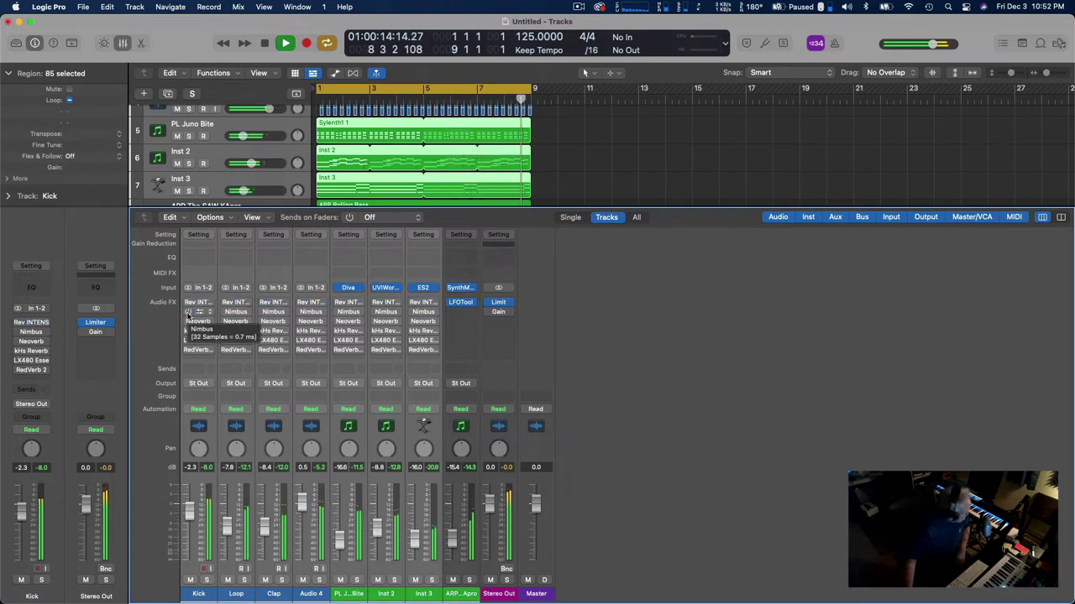
Step: Audition the Nimbus and Neoverb inserts in turn on the selected channels, bypassing each again
{"action": "left_click", "coordinate": [188, 314]}
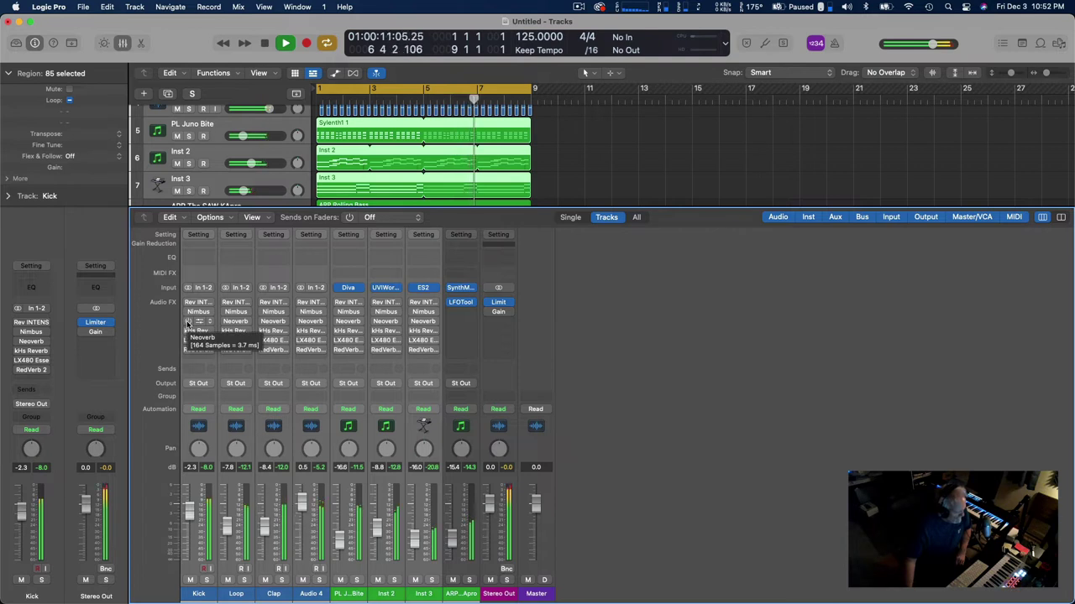
{"action": "left_click", "coordinate": [188, 324]}
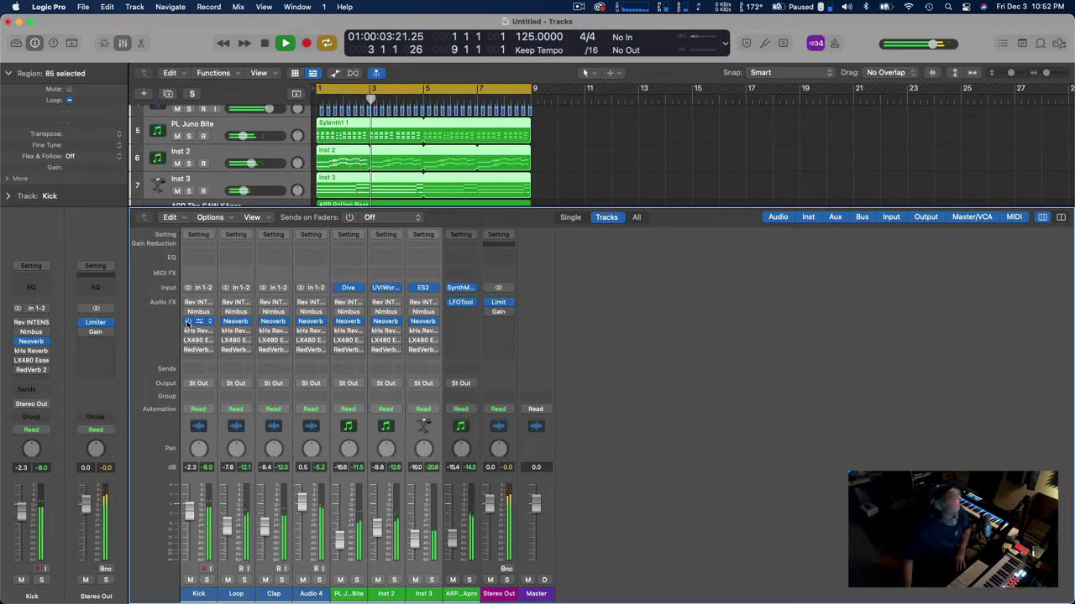
{"action": "left_click", "coordinate": [188, 323]}
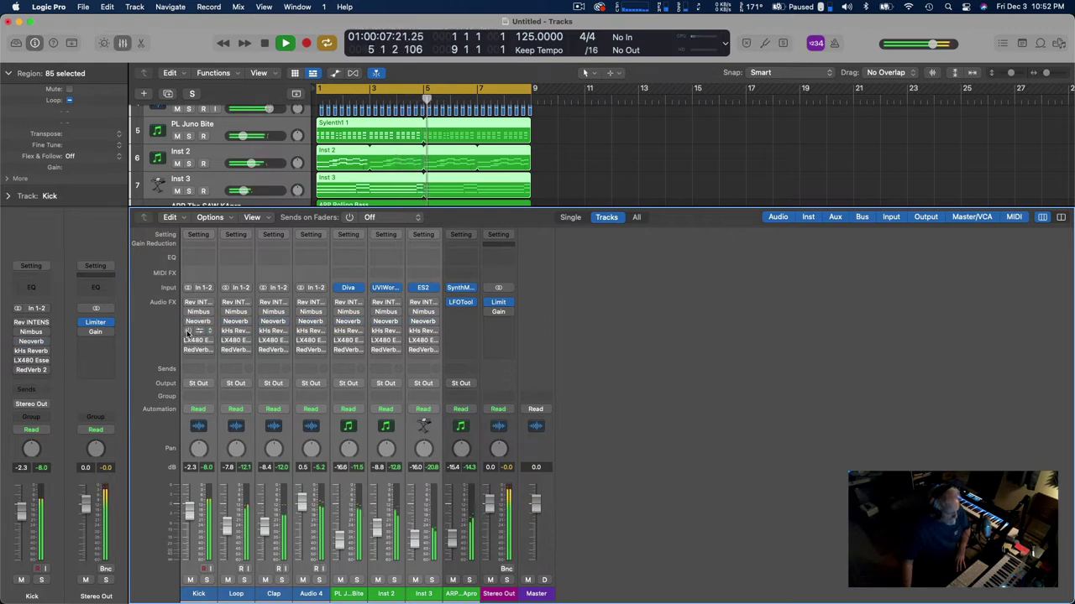
Step: Audition the kHs Reverb and LX480 Essential inserts in turn on the selected channels, bypassing each again
{"action": "left_click", "coordinate": [188, 331]}
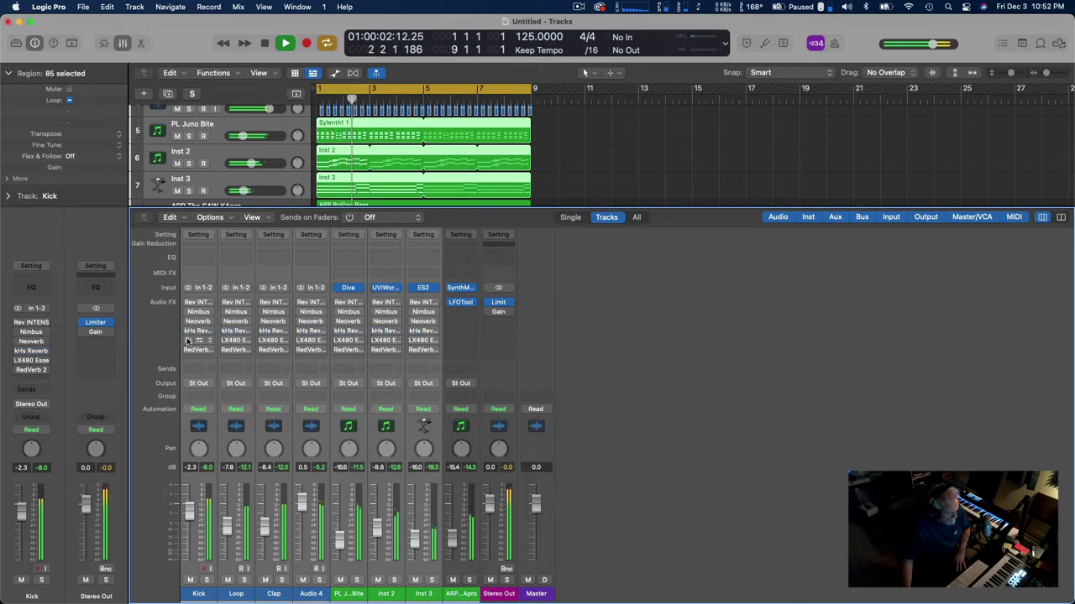
{"action": "left_click", "coordinate": [187, 340]}
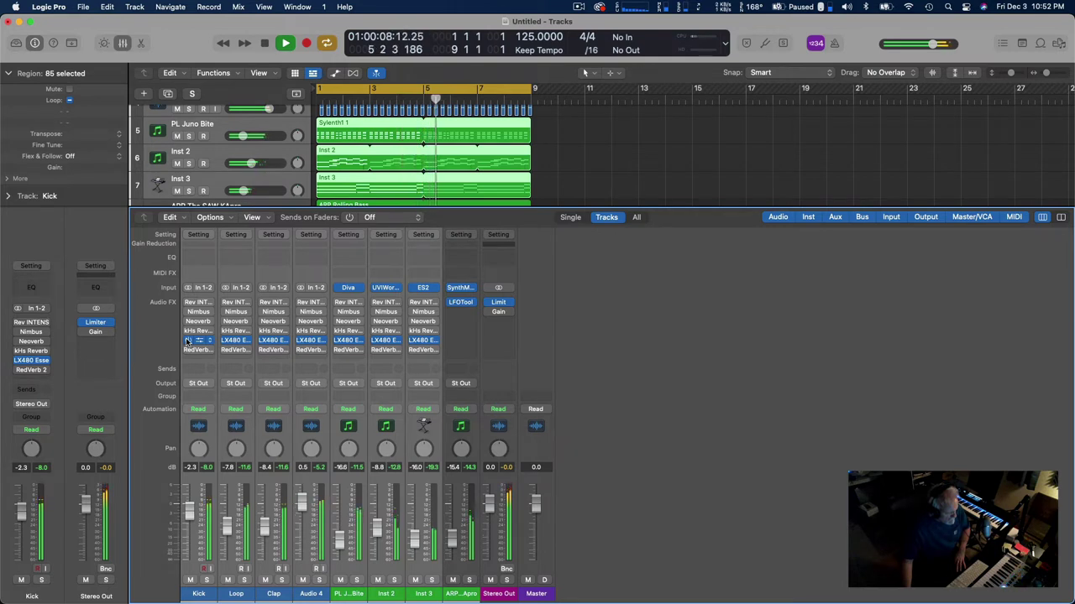
{"action": "left_click", "coordinate": [186, 339]}
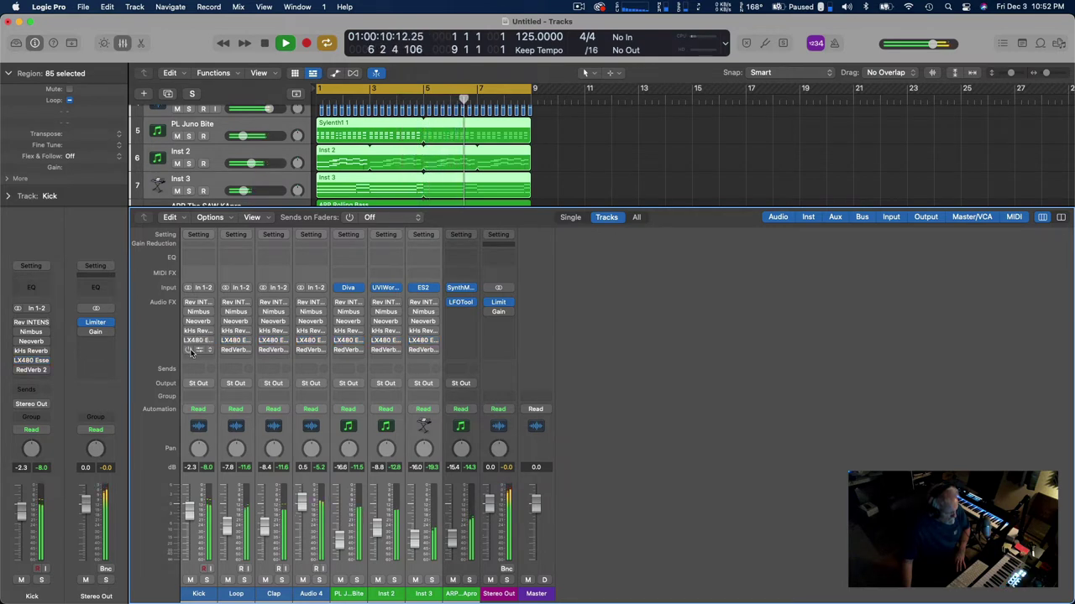
Step: Audition the RedVerb 2 insert on the selected channels, bypass it again and stop the playback
{"action": "left_click", "coordinate": [187, 350]}
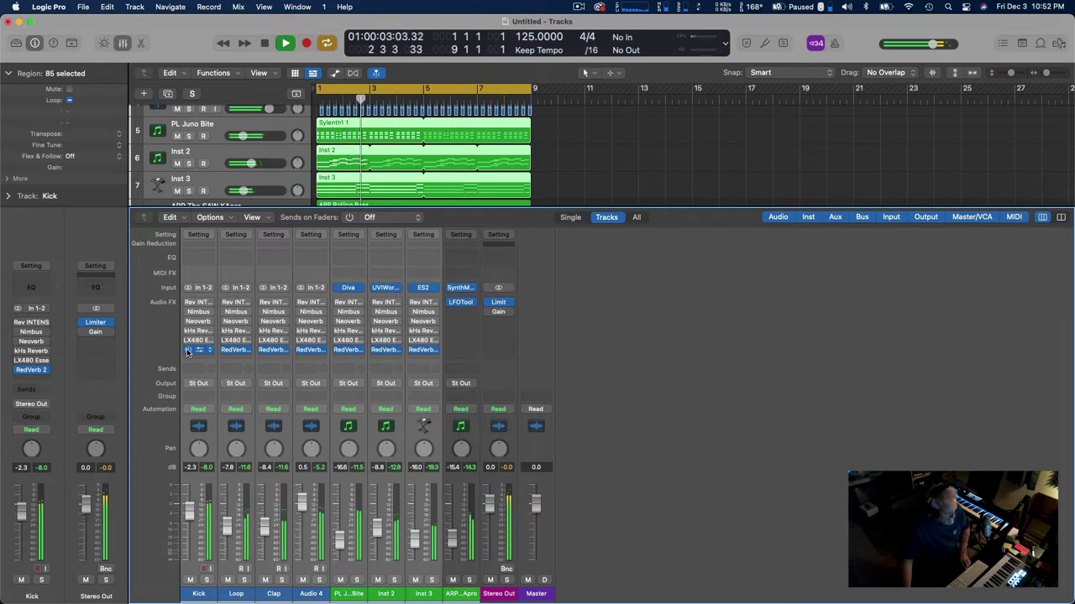
{"action": "left_click", "coordinate": [187, 350]}
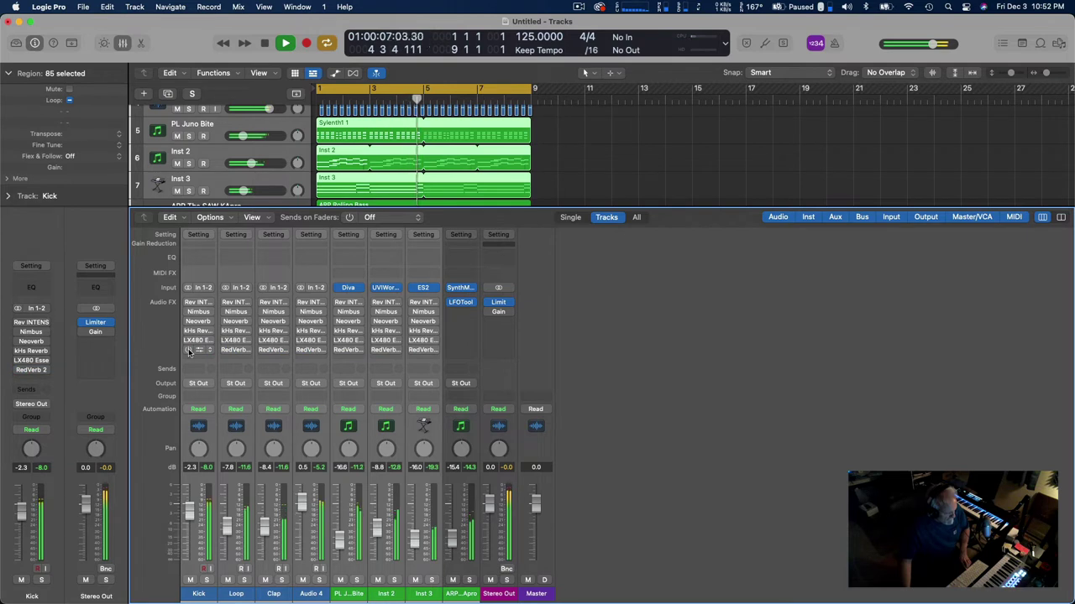
{"action": "left_click", "coordinate": [186, 350], "text": "alt"}
{"action": "key", "text": "space"}
{"action": "left_click", "coordinate": [188, 350], "text": "alt"}
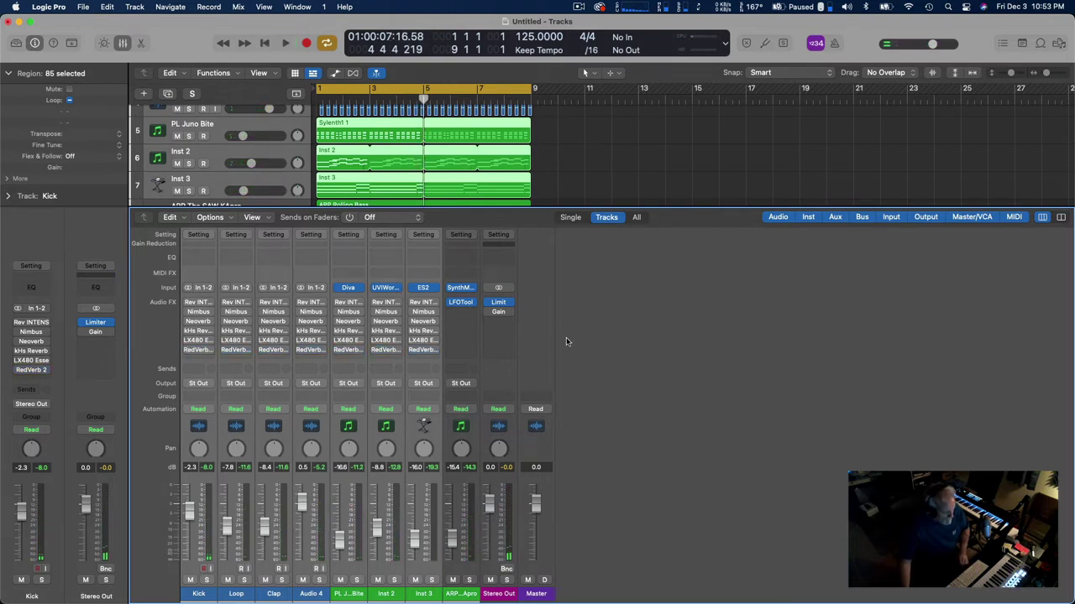
Step: Open the Rev INTENSITY plug-in on Inst 3, place its window clear of the mixer inserts and solo that channel
{"action": "left_click", "coordinate": [424, 305]}
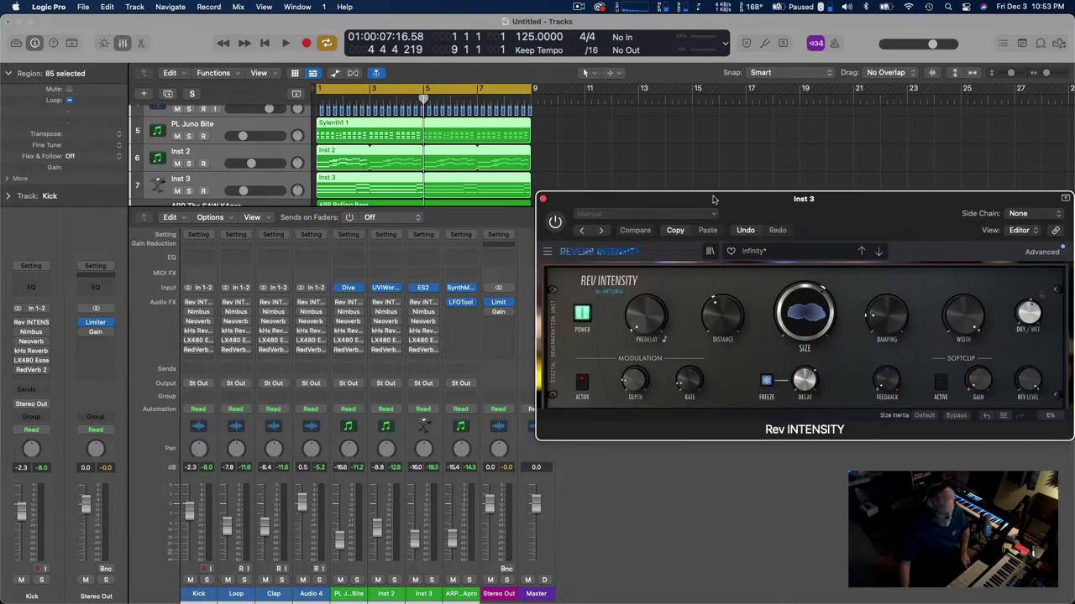
{"action": "left_click_drag", "start_coordinate": [713, 198], "coordinate": [386, 152]}
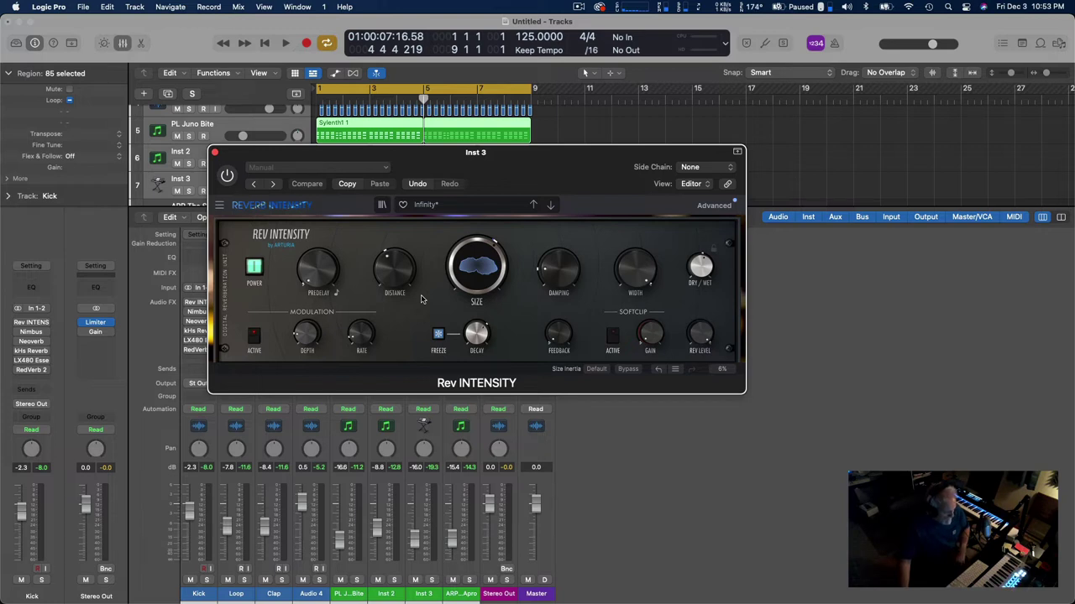
{"action": "left_click_drag", "start_coordinate": [341, 161], "coordinate": [741, 129]}
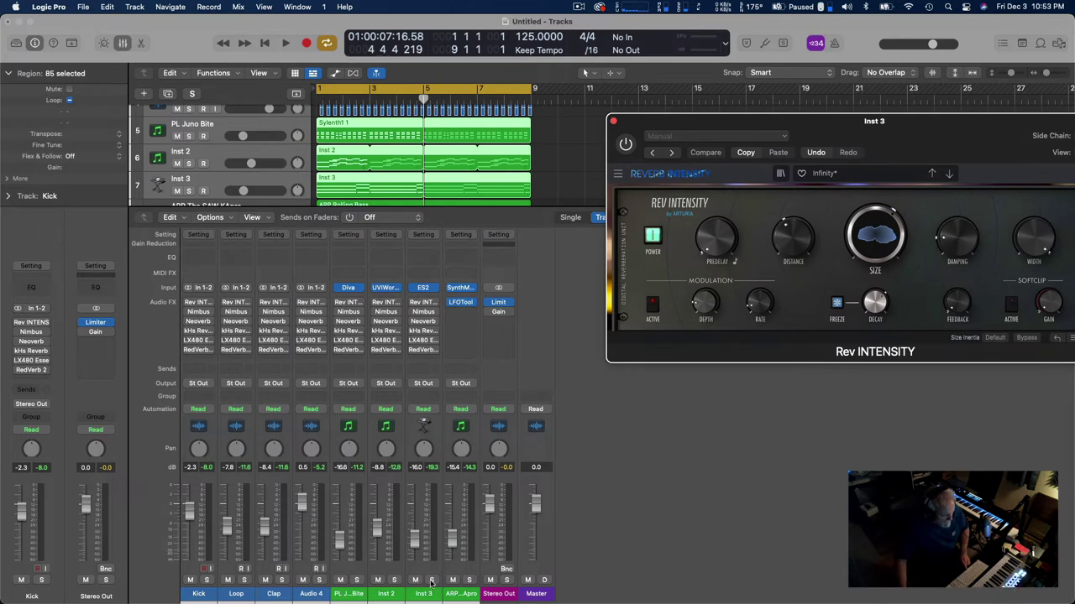
{"action": "key", "text": "ctrl+s"}
{"action": "left_click_drag", "start_coordinate": [713, 126], "coordinate": [590, 77]}
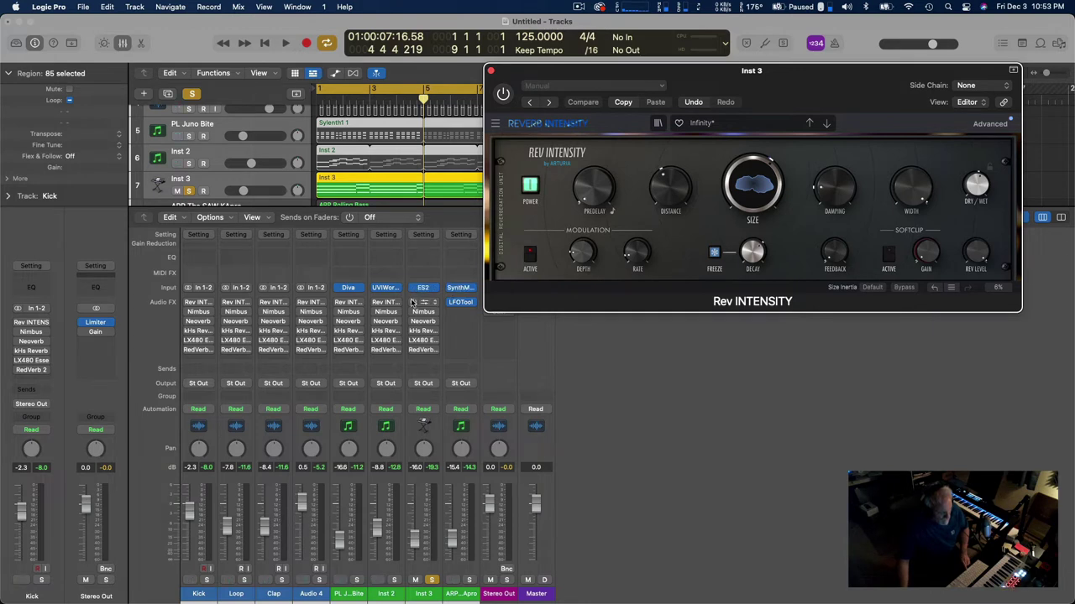
Step: Audition Rev INTENSITY on the soloed Inst 3 channel, stop the playback and look through its Reverb preset list
{"action": "key", "text": "space"}
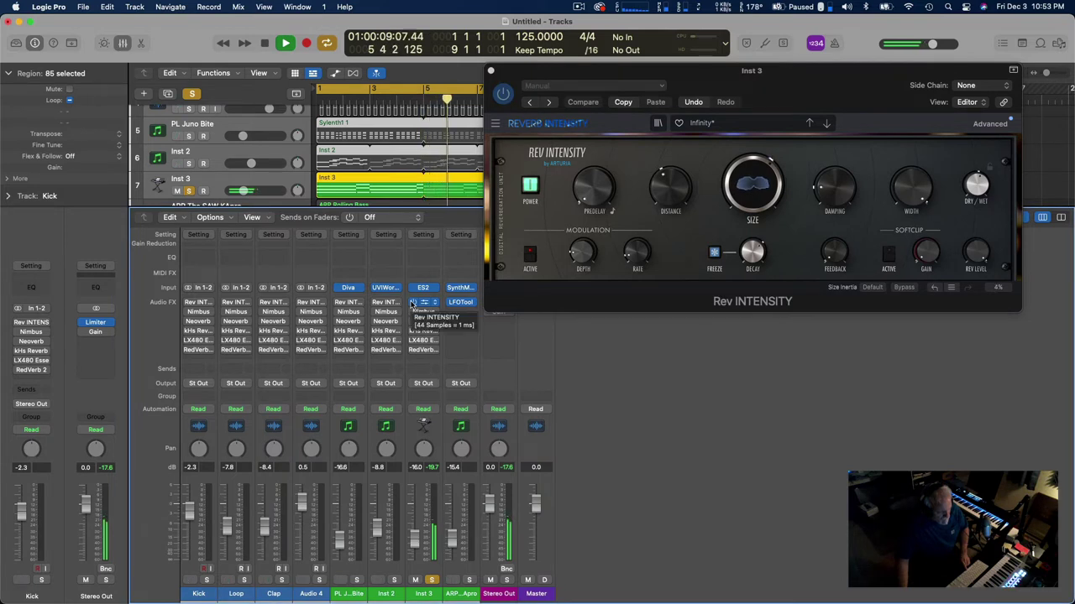
{"action": "key", "text": "space"}
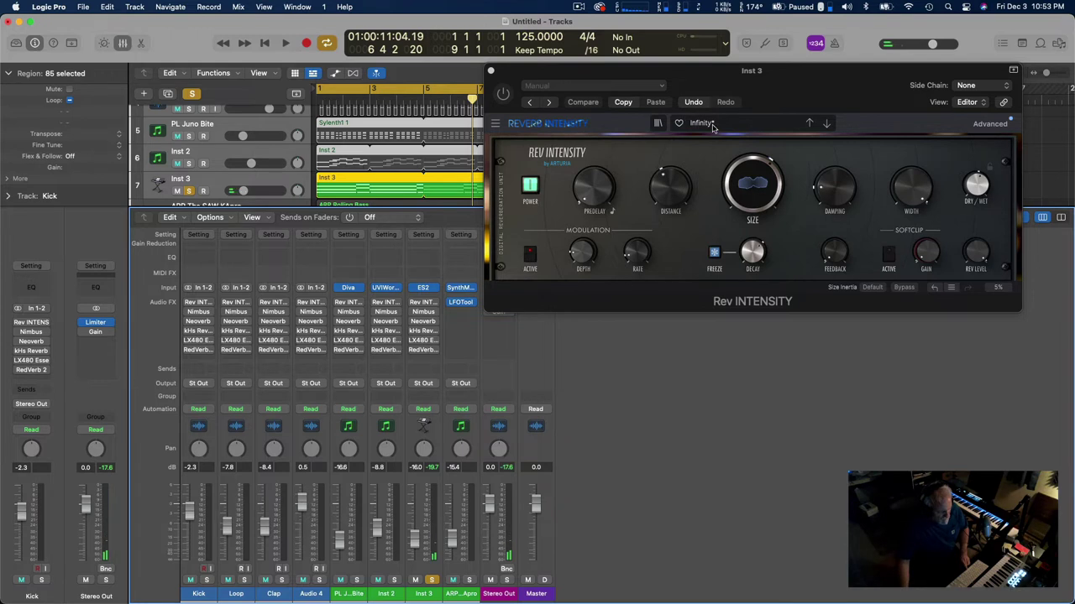
{"action": "left_click", "coordinate": [713, 125]}
{"action": "mouse_move", "coordinate": [719, 167]}
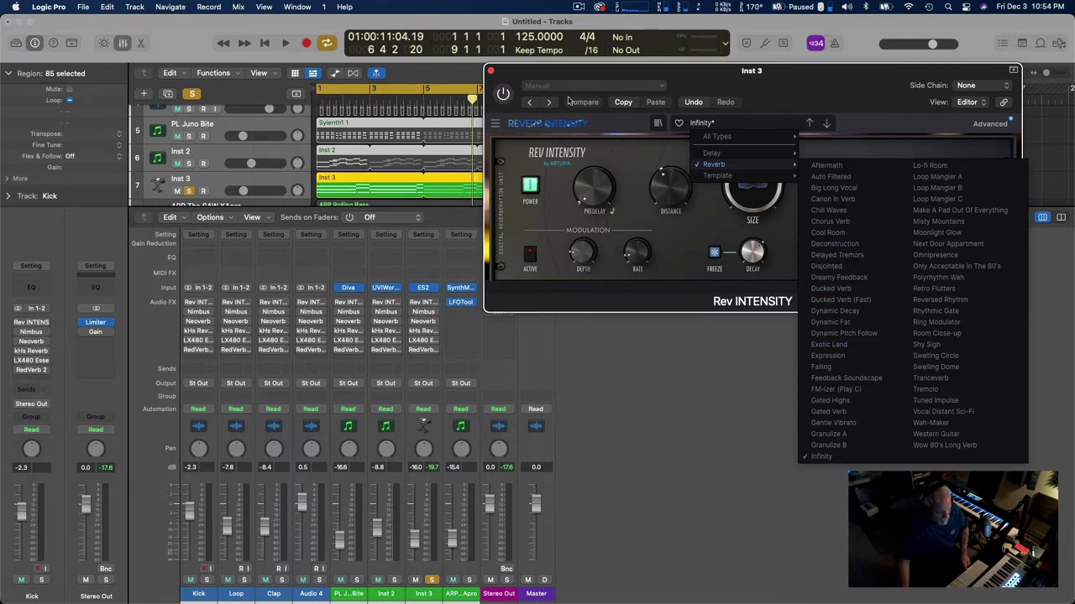
{"action": "left_click", "coordinate": [634, 163]}
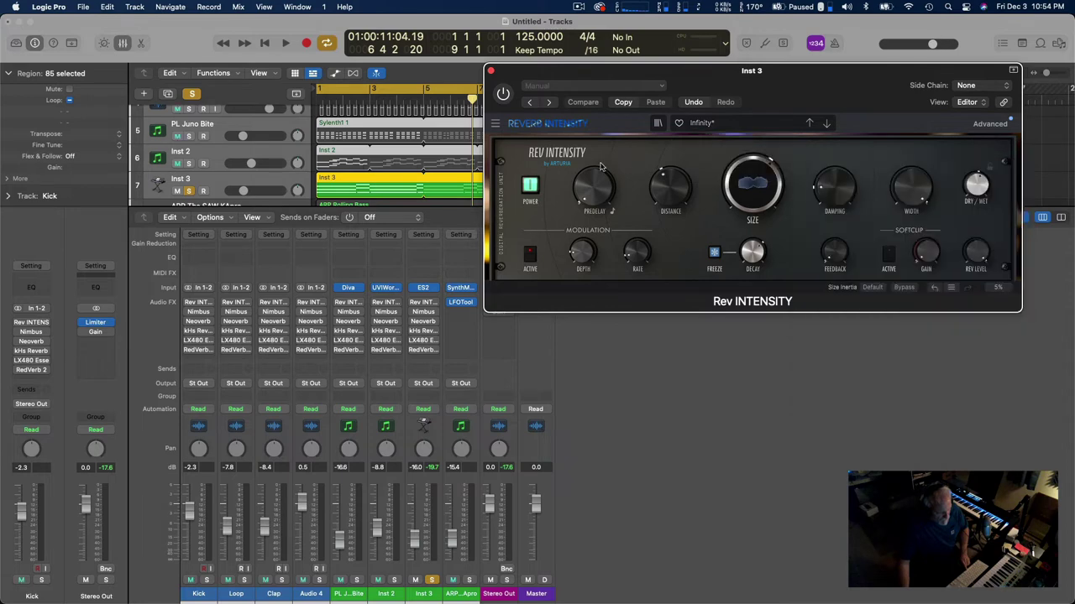
Step: Open and enable Nimbus on Inst 3 and raise its Mix to 60 % during playback
{"action": "left_click", "coordinate": [423, 303]}
{"action": "left_click", "coordinate": [423, 313]}
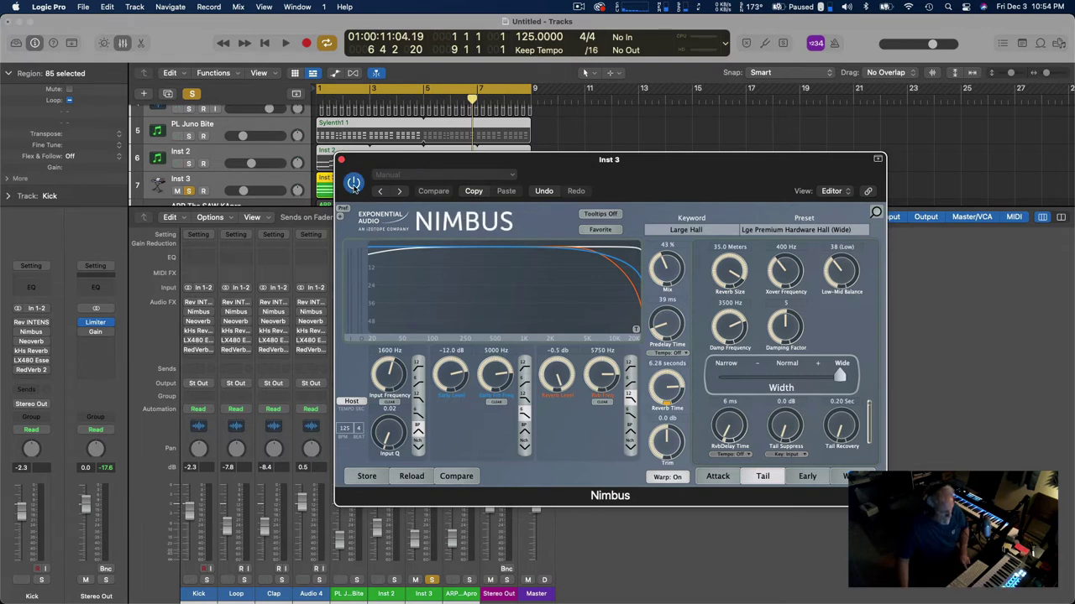
{"action": "key", "text": "space"}
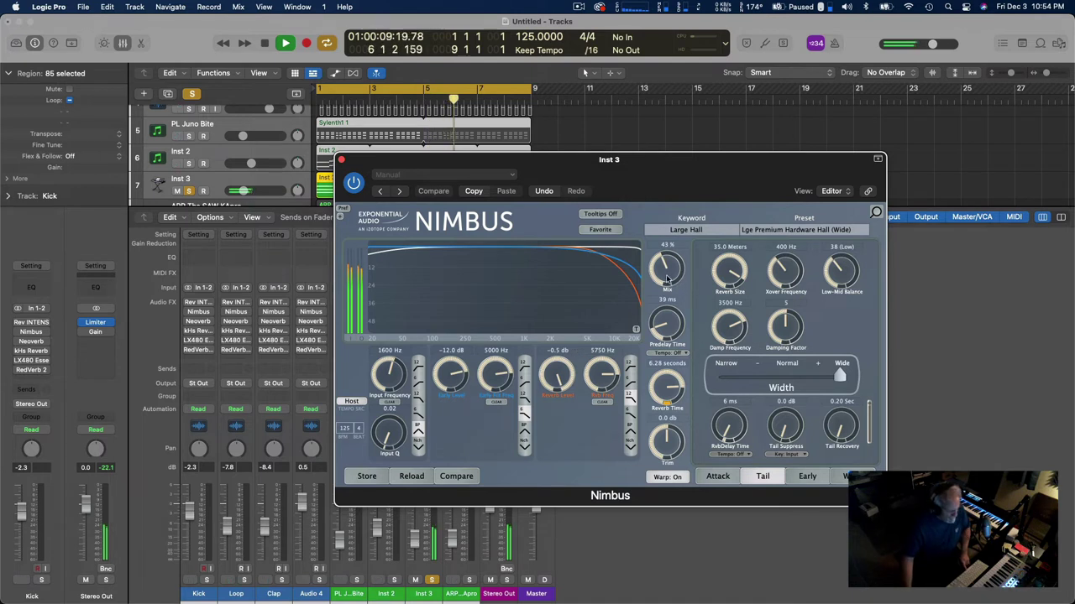
{"action": "left_click_drag", "start_coordinate": [667, 277], "coordinate": [662, 250]}
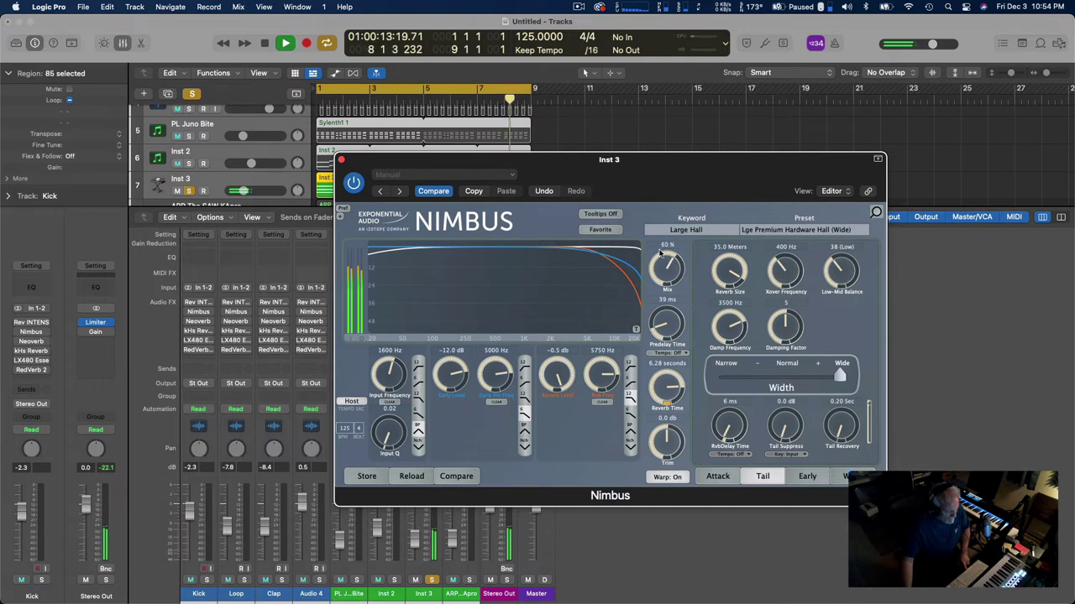
Step: Replay from the project start with the Nimbus Mix lowered to 40 %, stop the playback and close the plug-in window
{"action": "key", "text": "space"}
{"action": "key", "text": "Return"}
{"action": "key", "text": "space"}
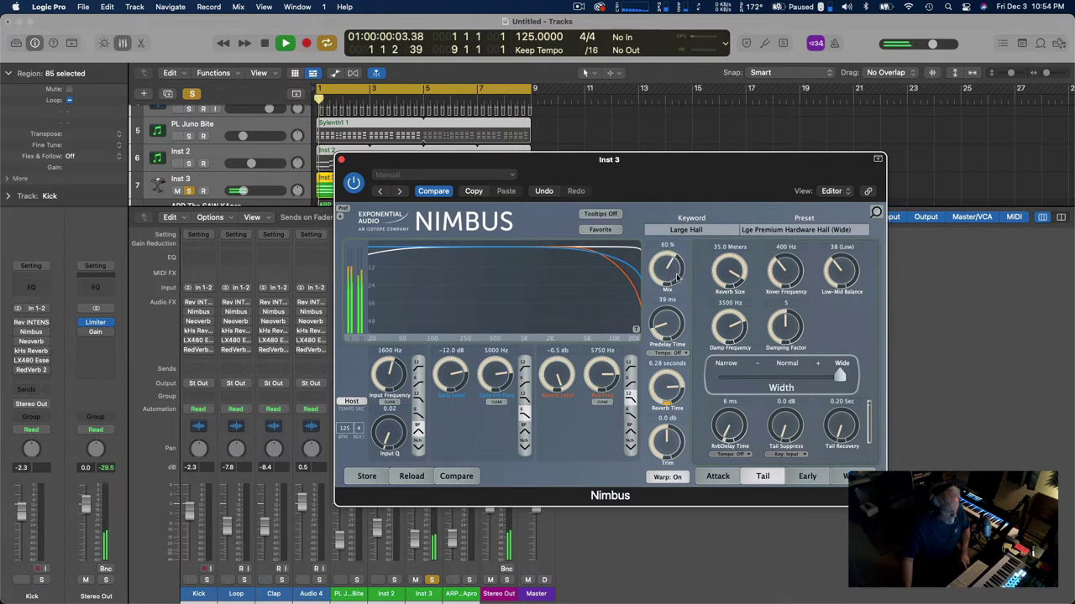
{"action": "left_click_drag", "start_coordinate": [666, 270], "coordinate": [662, 294]}
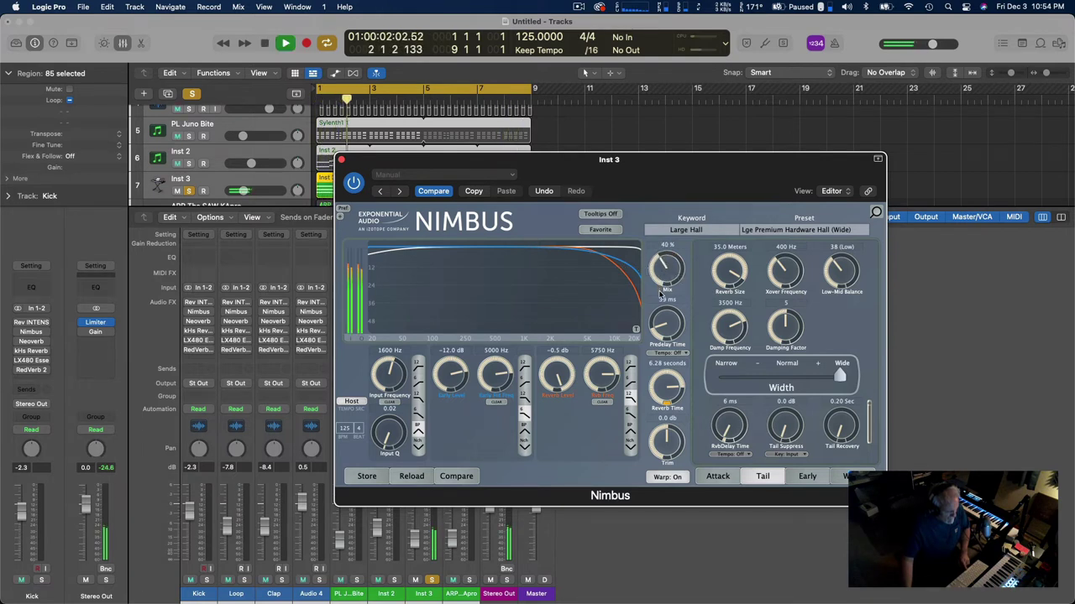
{"action": "key", "text": "space"}
{"action": "left_click", "coordinate": [342, 160]}
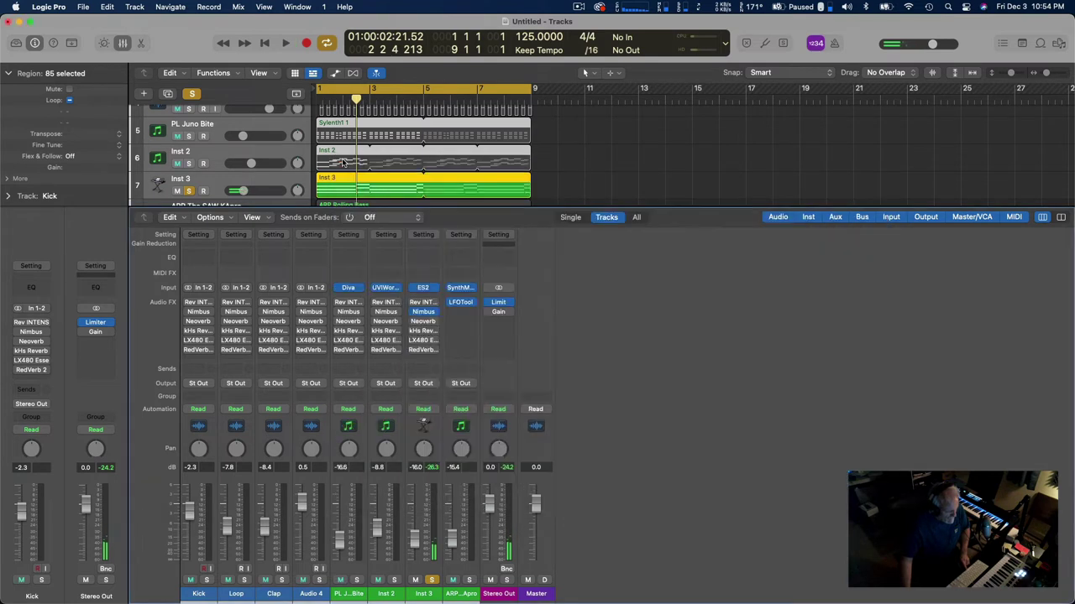
Step: Open and enable Neoverb on Inst 3, audition it and lower its Dry/Wet to about halfway
{"action": "left_click", "coordinate": [423, 322]}
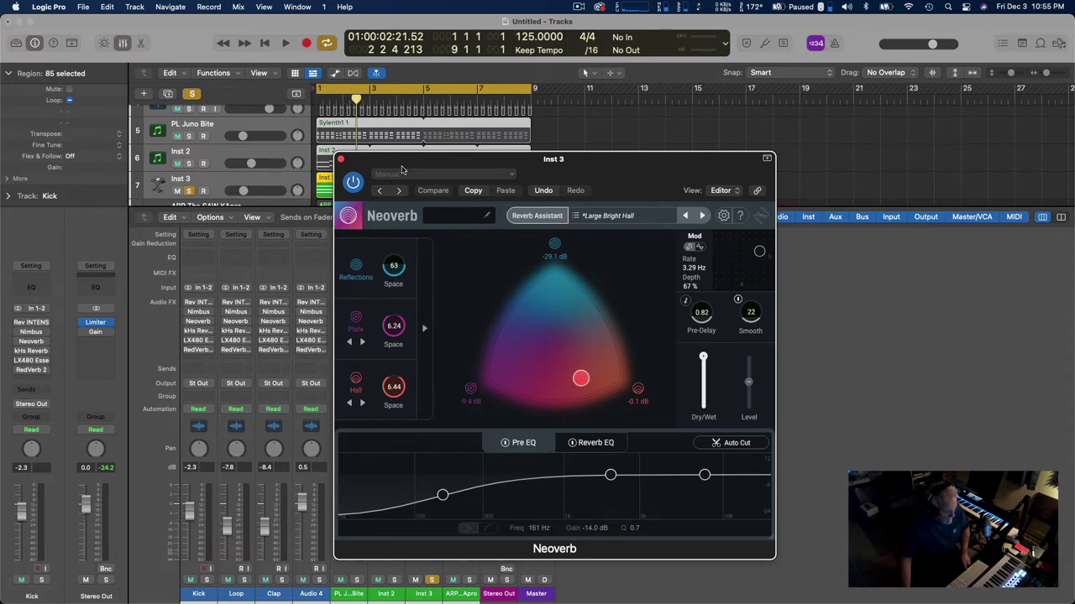
{"action": "left_click_drag", "start_coordinate": [402, 170], "coordinate": [550, 176]}
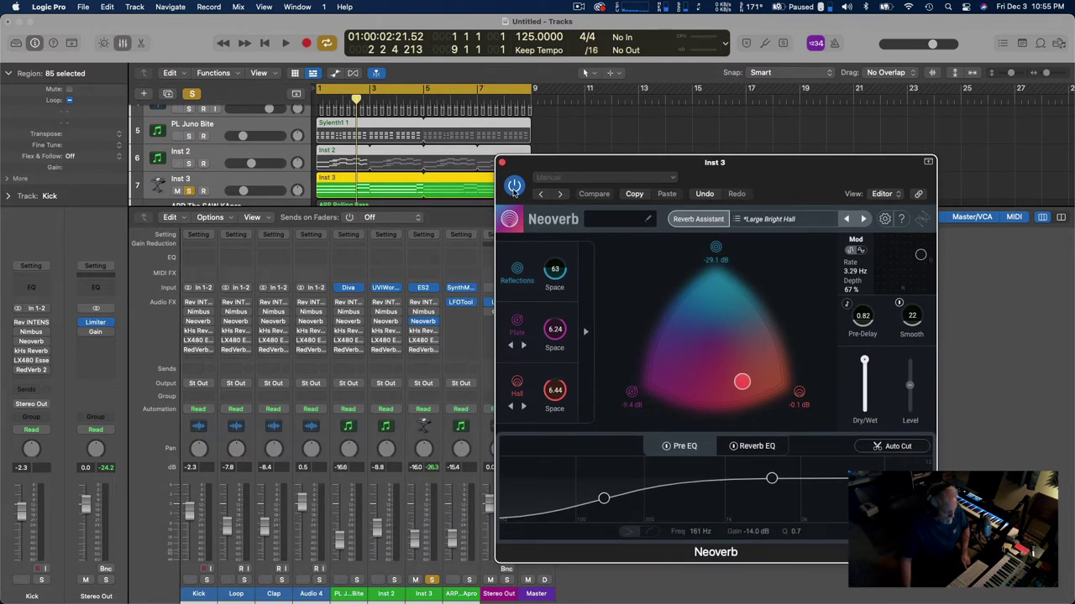
{"action": "key", "text": "space"}
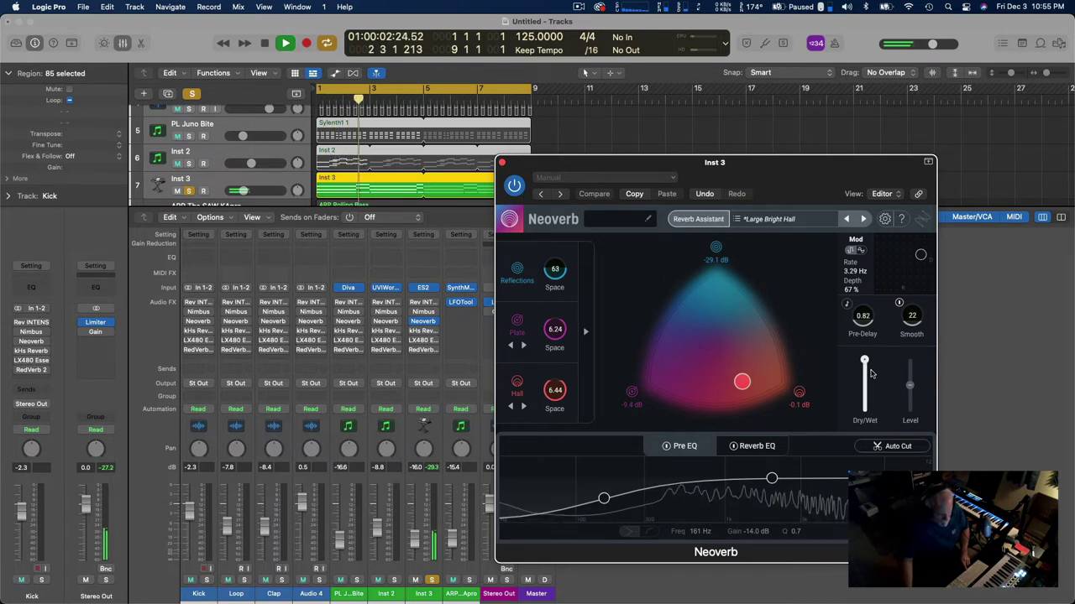
{"action": "mouse_move", "coordinate": [866, 366]}
{"action": "key", "text": "space"}
{"action": "left_click_drag", "start_coordinate": [866, 366], "coordinate": [864, 390]}
Step: Shift the Neoverb blend point toward the middle of the triangle and compare the sound with the plug-in bypassed
{"action": "key", "text": "space"}
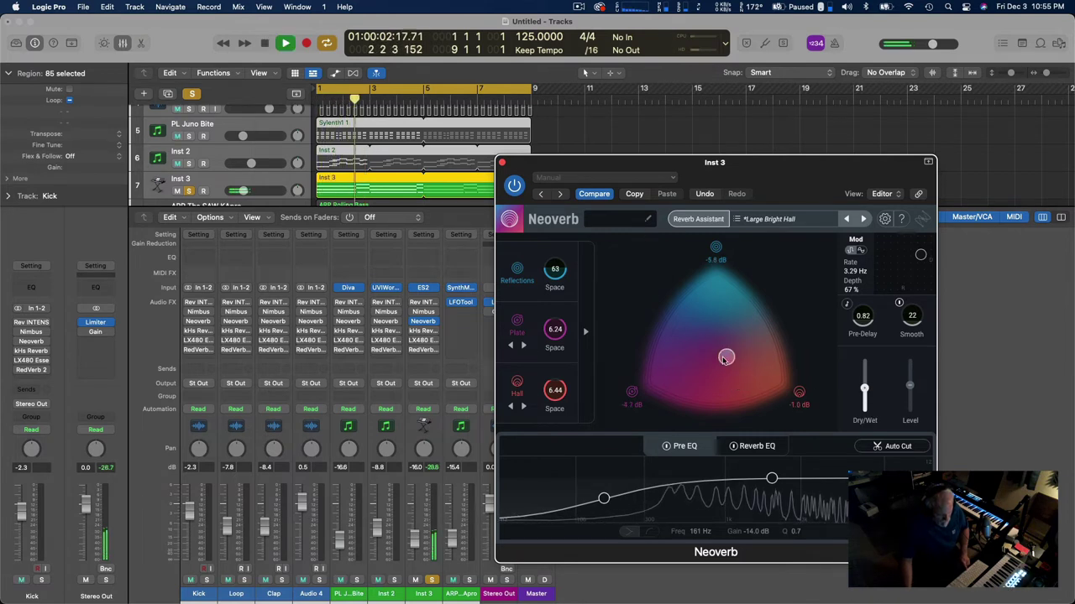
{"action": "key", "text": "space"}
{"action": "key", "text": "space"}
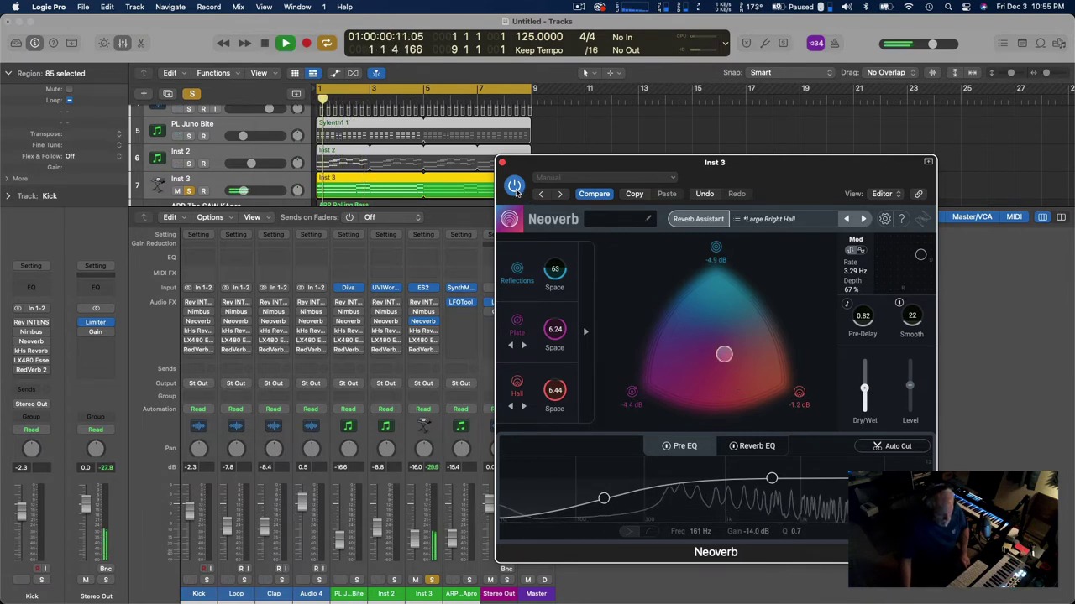
{"action": "left_click", "coordinate": [514, 186]}
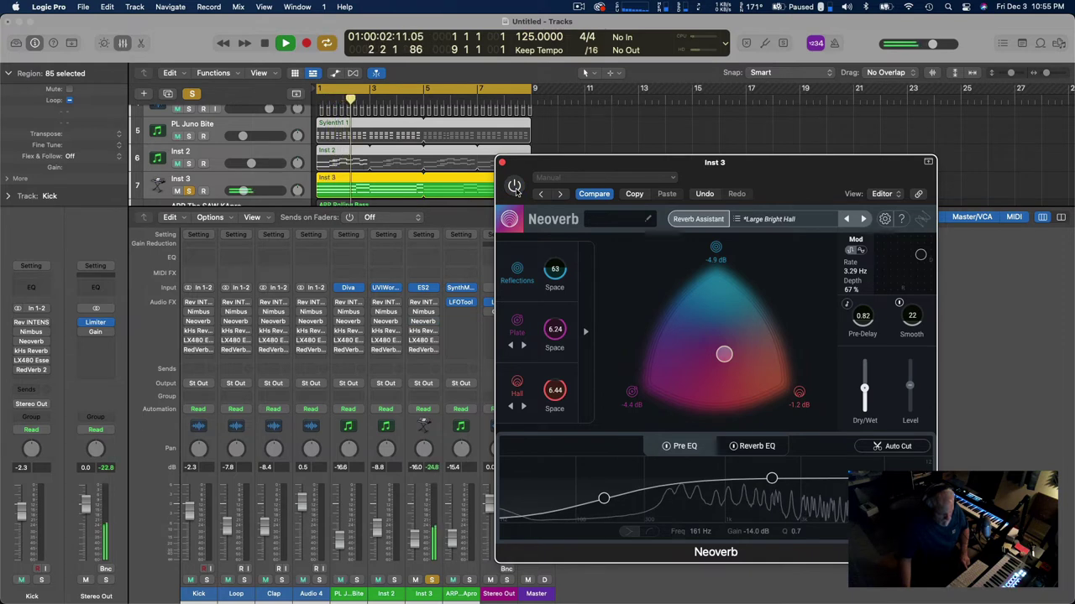
{"action": "key", "text": "space"}
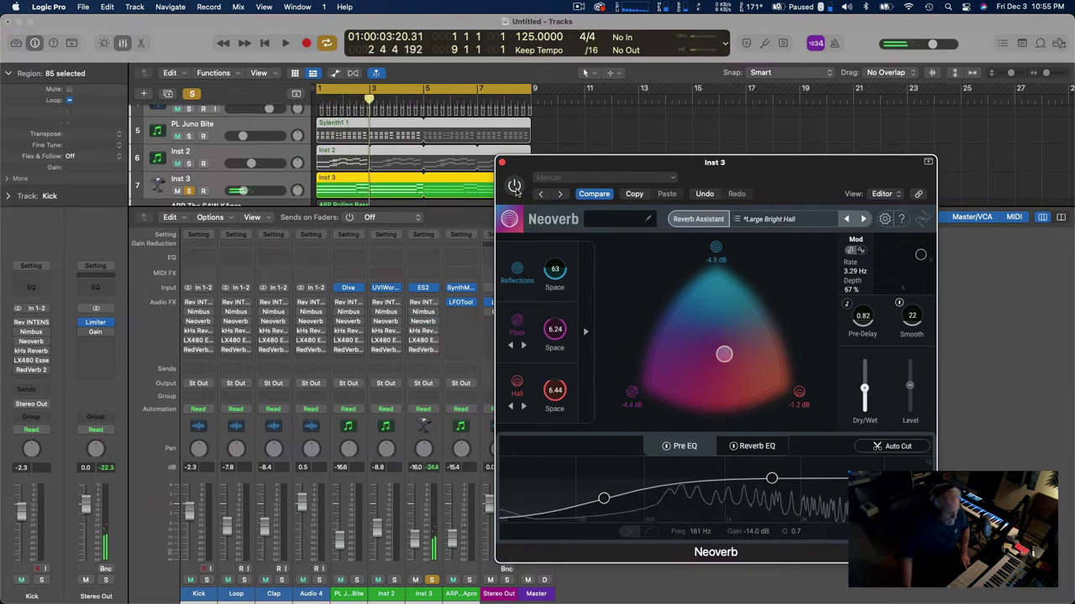
Step: Re-enable Neoverb, audition it with the blend point moved toward the Hall corner, and bypass it again
{"action": "key", "text": "space"}
{"action": "left_click", "coordinate": [514, 186]}
{"action": "key", "text": "space"}
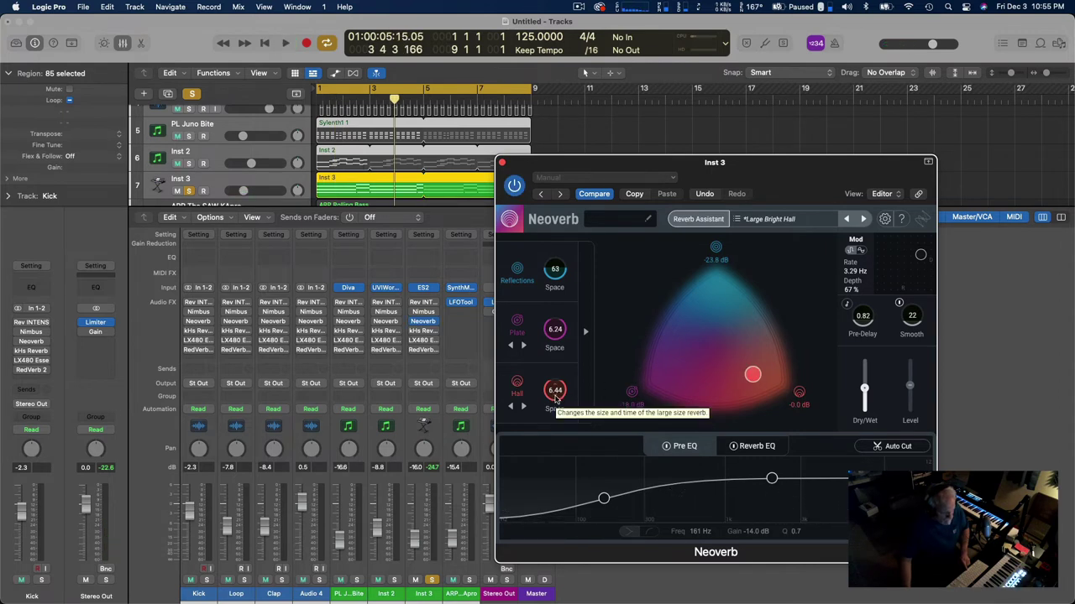
{"action": "key", "text": "space"}
{"action": "left_click_drag", "start_coordinate": [752, 378], "coordinate": [750, 386]}
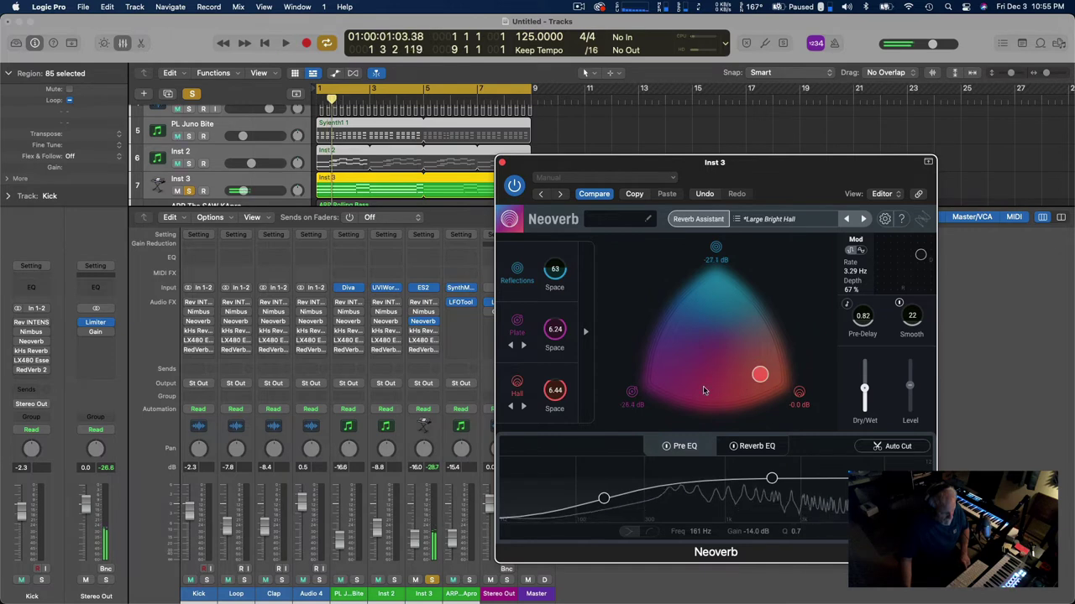
{"action": "left_click", "coordinate": [414, 321]}
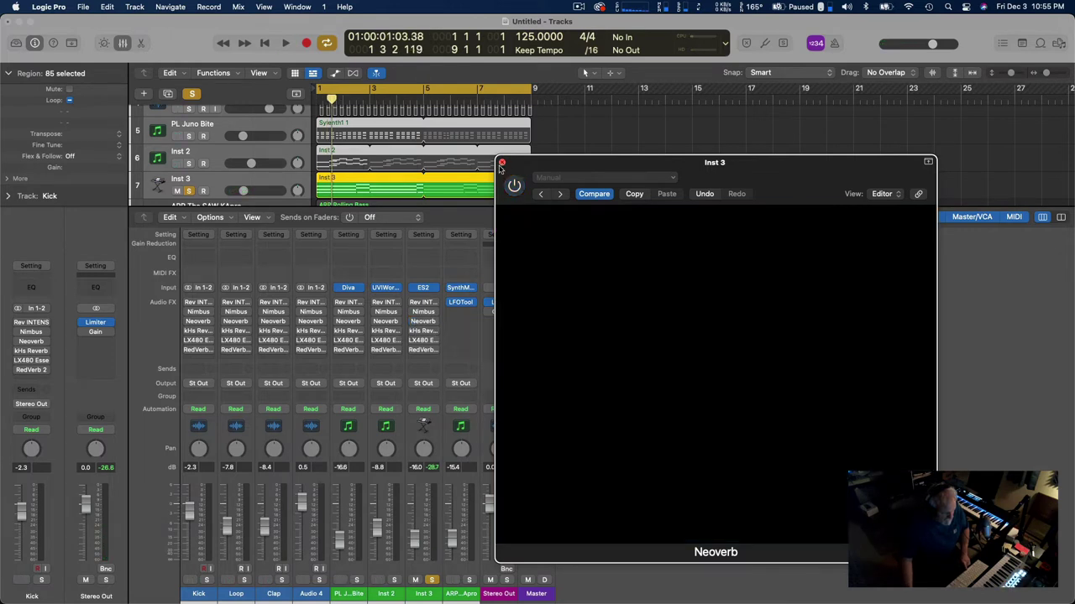
Step: Open and enable kHs Reverb on Inst 3 and audition its Longest preset, restarting playback from the project start
{"action": "left_click", "coordinate": [424, 332]}
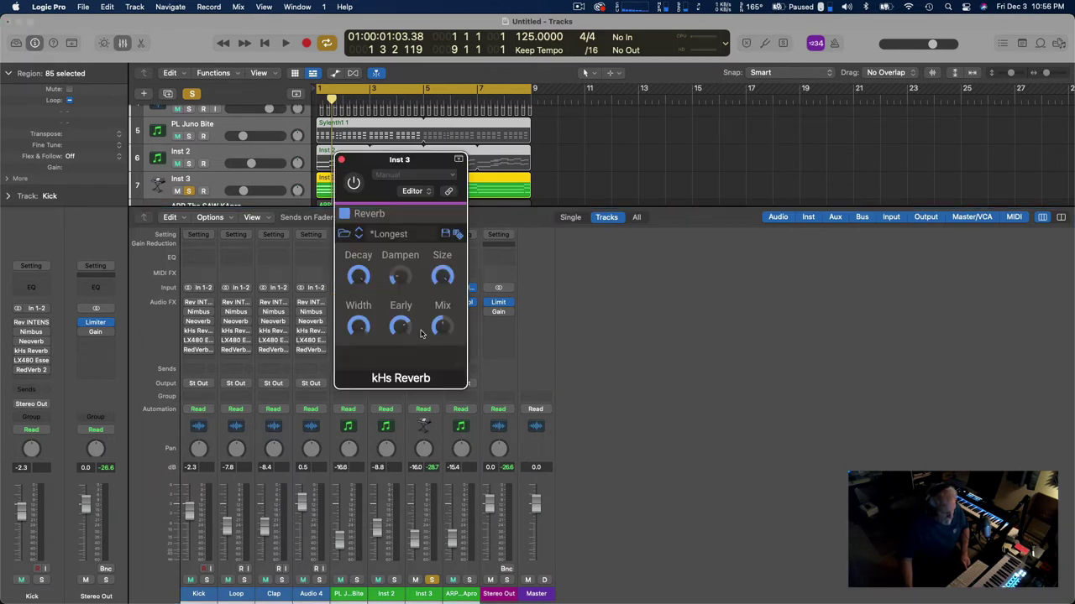
{"action": "left_click_drag", "start_coordinate": [395, 160], "coordinate": [602, 192]}
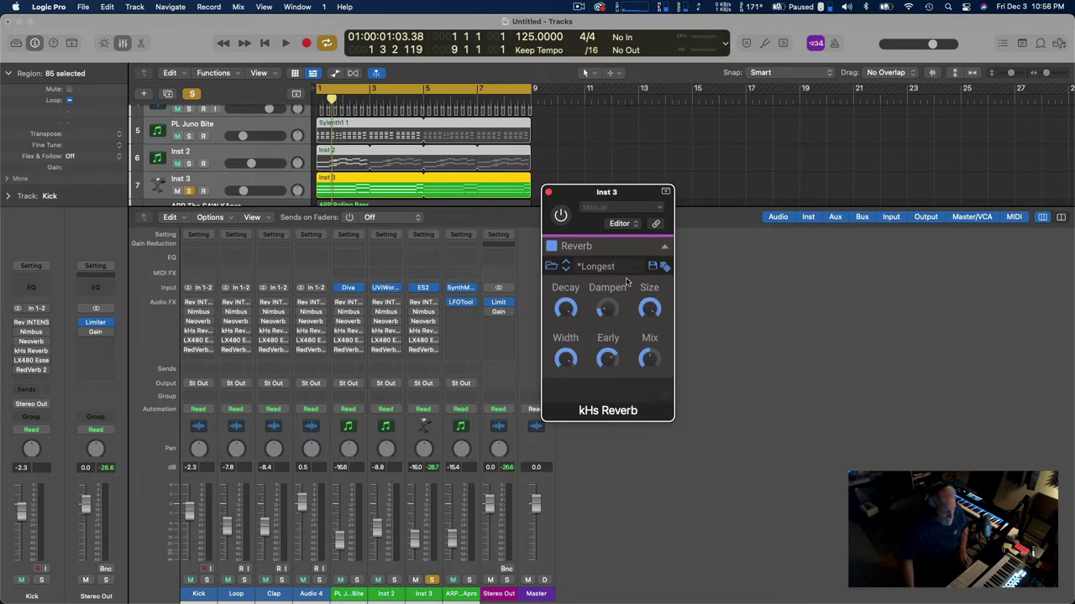
{"action": "left_click", "coordinate": [561, 215]}
{"action": "key", "text": "space"}
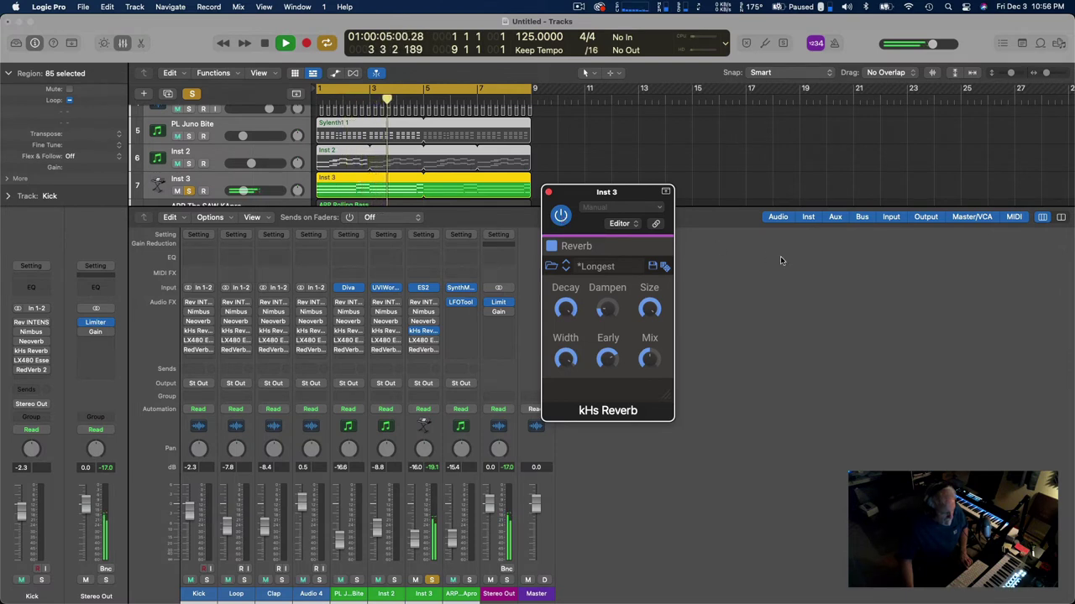
{"action": "key", "text": "space"}
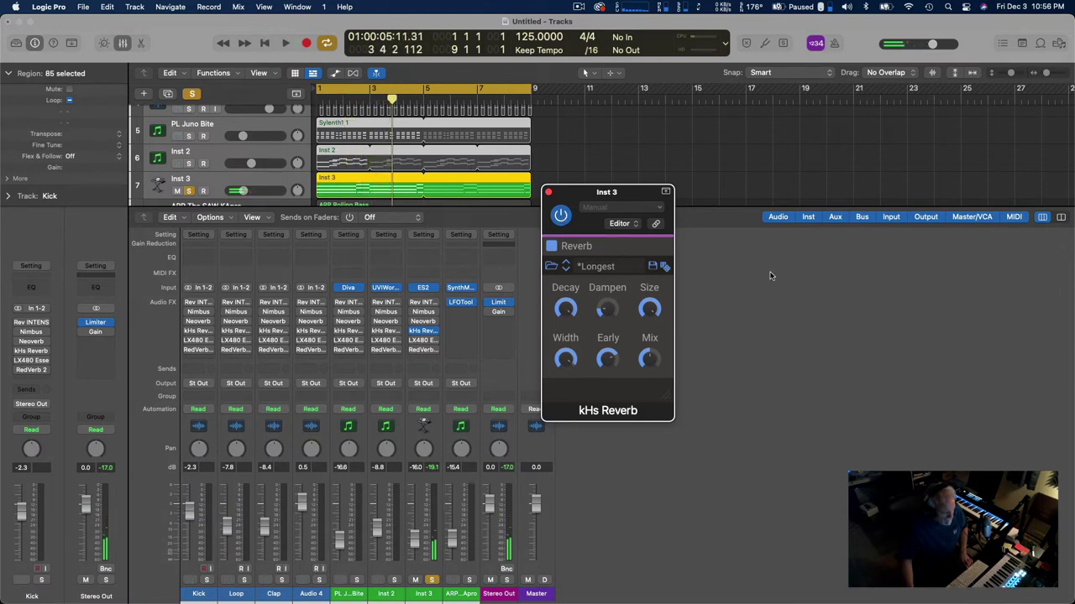
{"action": "key", "text": "Return"}
{"action": "key", "text": "space"}
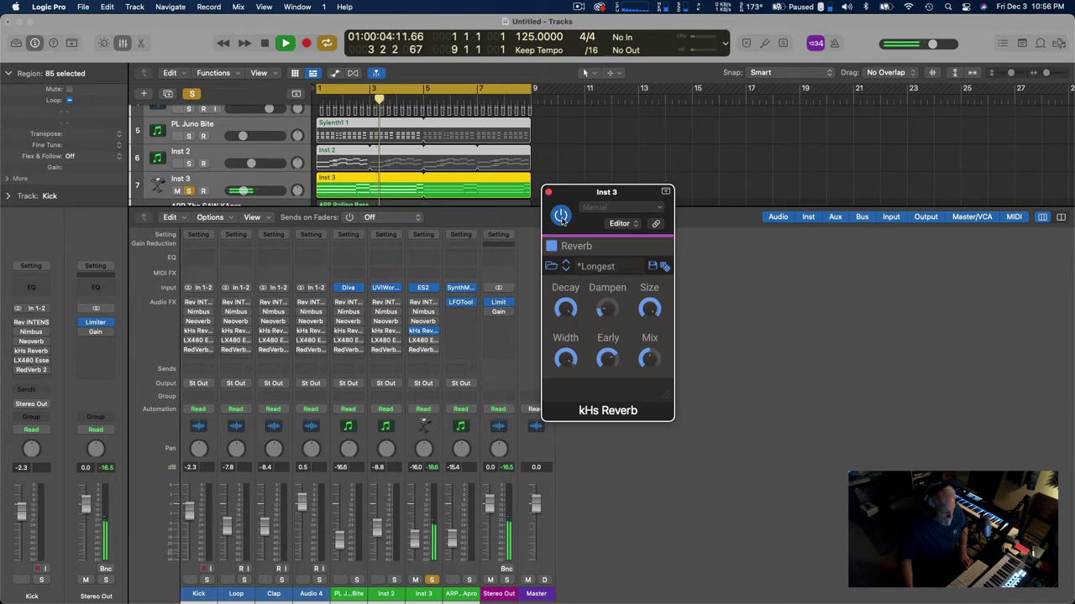
Step: Stop playback, bypass kHs Reverb on Inst 3 and close its window
{"action": "key", "text": "space"}
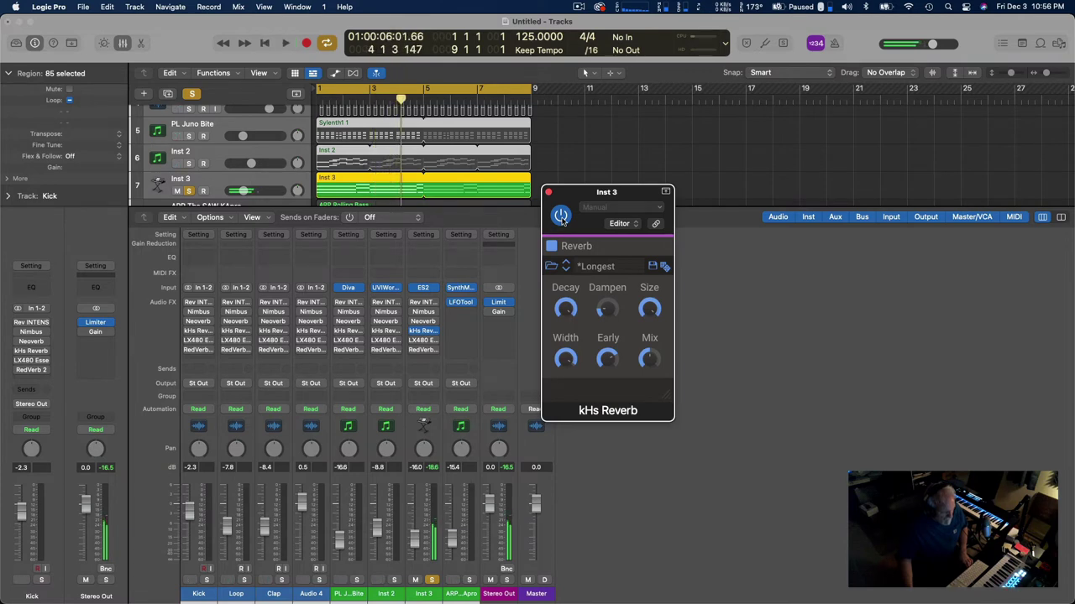
{"action": "left_click", "coordinate": [561, 216]}
{"action": "left_click", "coordinate": [549, 192]}
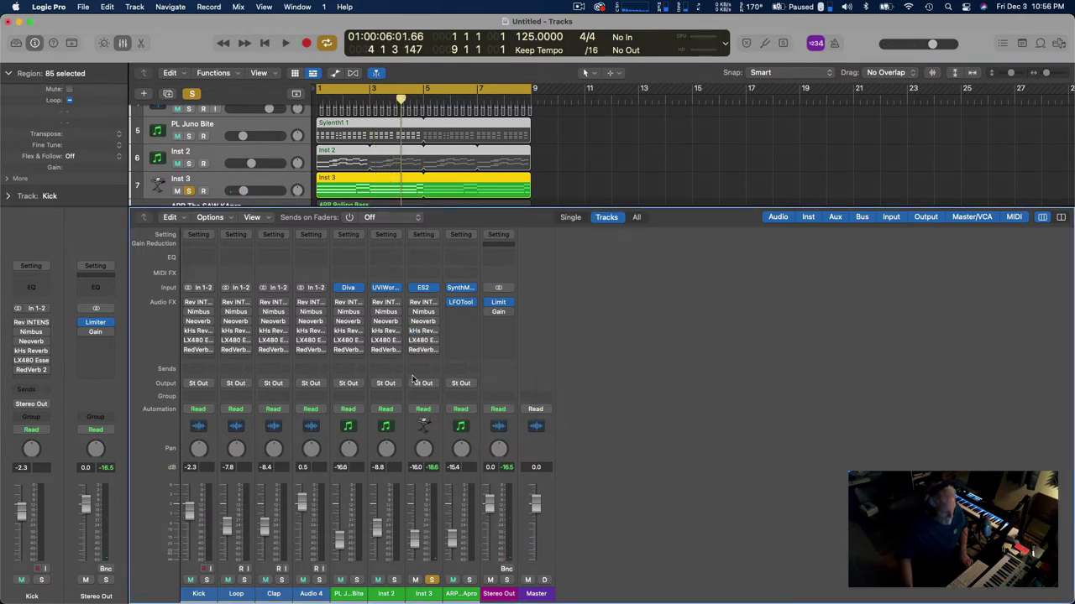
Step: Open and enable LX480 Essentials on Inst 3, audition its Huge Hall preset and set the mix to 36/64
{"action": "left_click", "coordinate": [423, 341]}
{"action": "left_click_drag", "start_coordinate": [432, 176], "coordinate": [499, 151]}
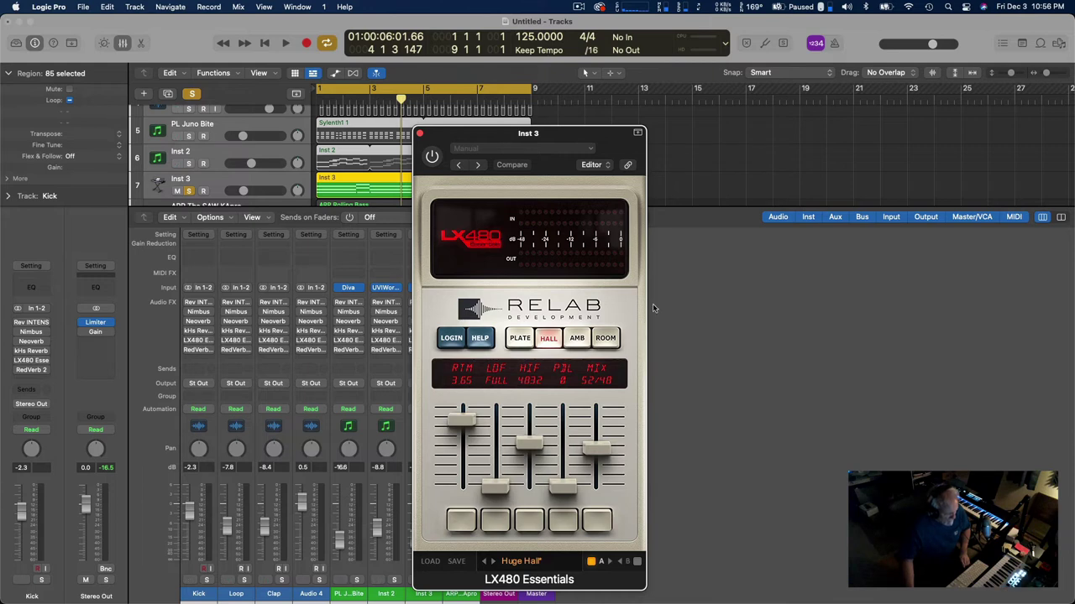
{"action": "left_click_drag", "start_coordinate": [554, 137], "coordinate": [634, 126]}
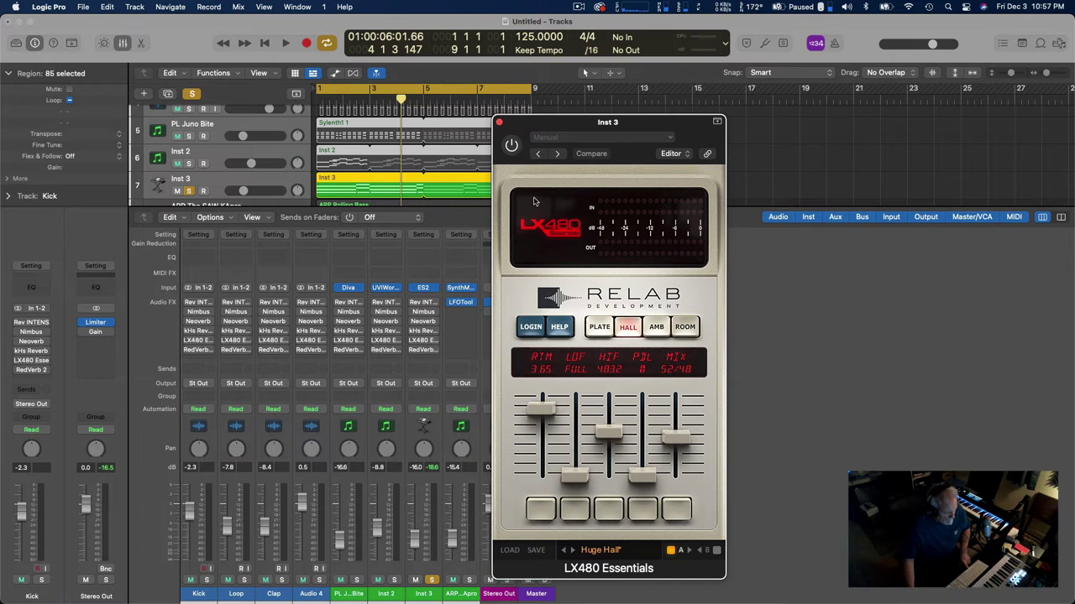
{"action": "key", "text": "space"}
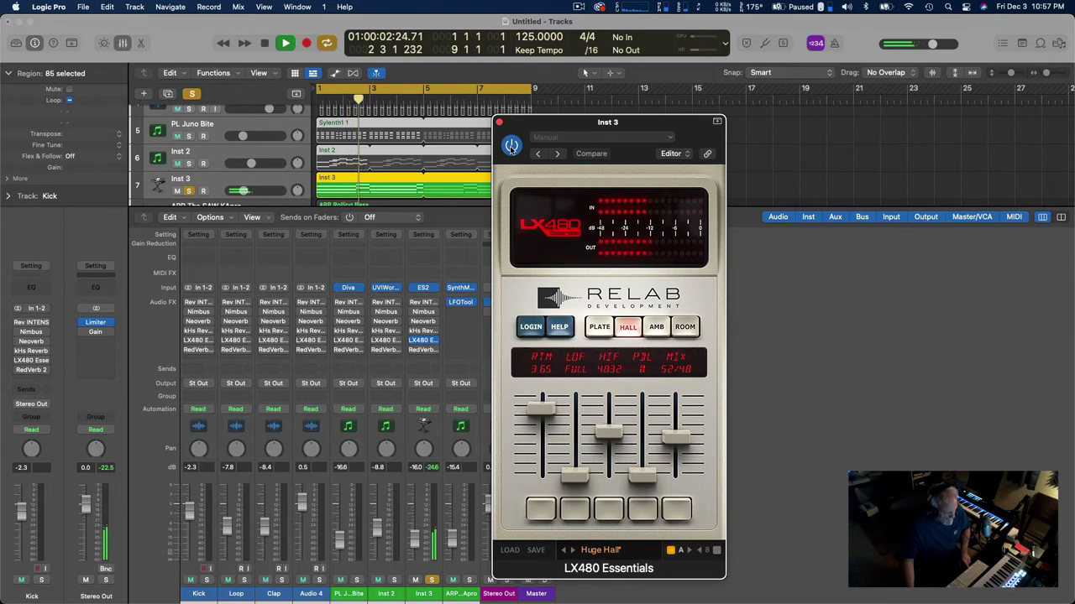
{"action": "mouse_move", "coordinate": [676, 435]}
{"action": "left_mouse_down"}
{"action": "mouse_move", "coordinate": [681, 398]}
{"action": "mouse_move", "coordinate": [680, 433]}
{"action": "left_mouse_up"}
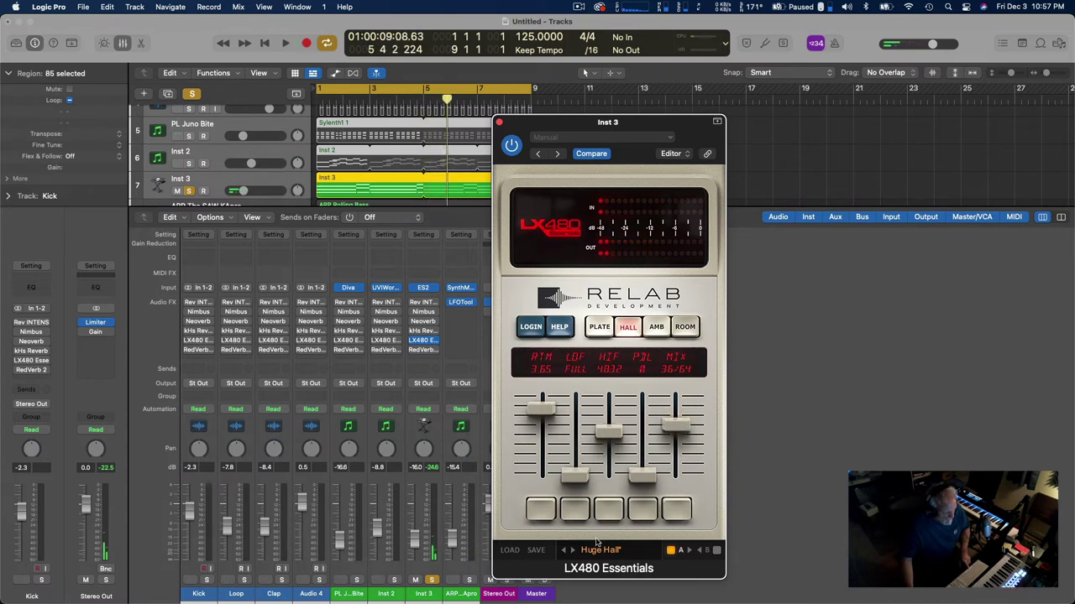
Step: Set the LX480 Essentials mix to 23/77 on Inst 3, audition it from the project start and bypass the plug-in
{"action": "key", "text": "space"}
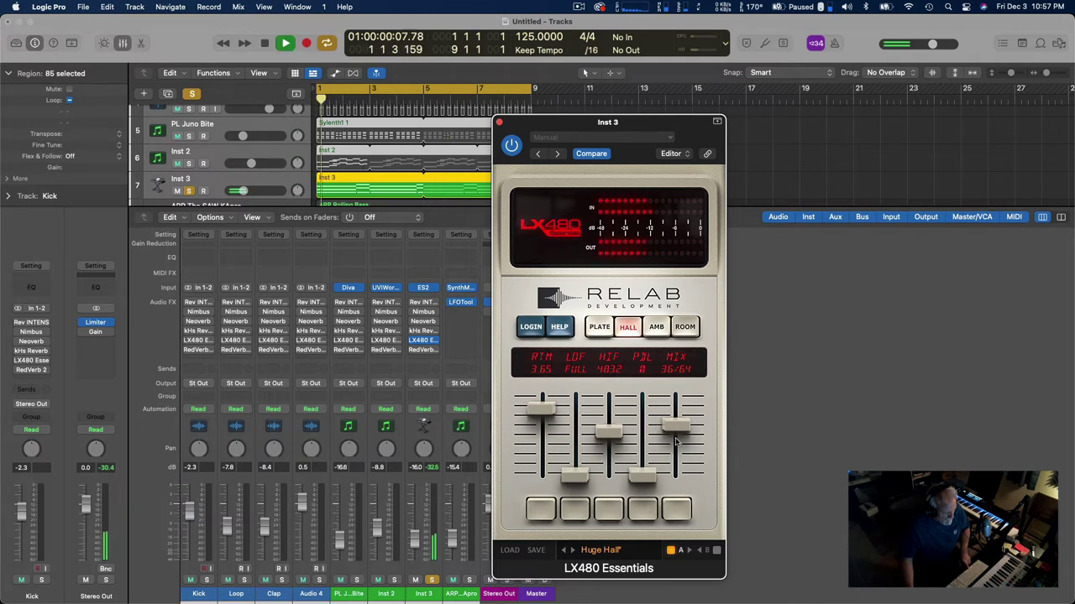
{"action": "left_click_drag", "start_coordinate": [676, 427], "coordinate": [679, 422]}
{"action": "key", "text": "space"}
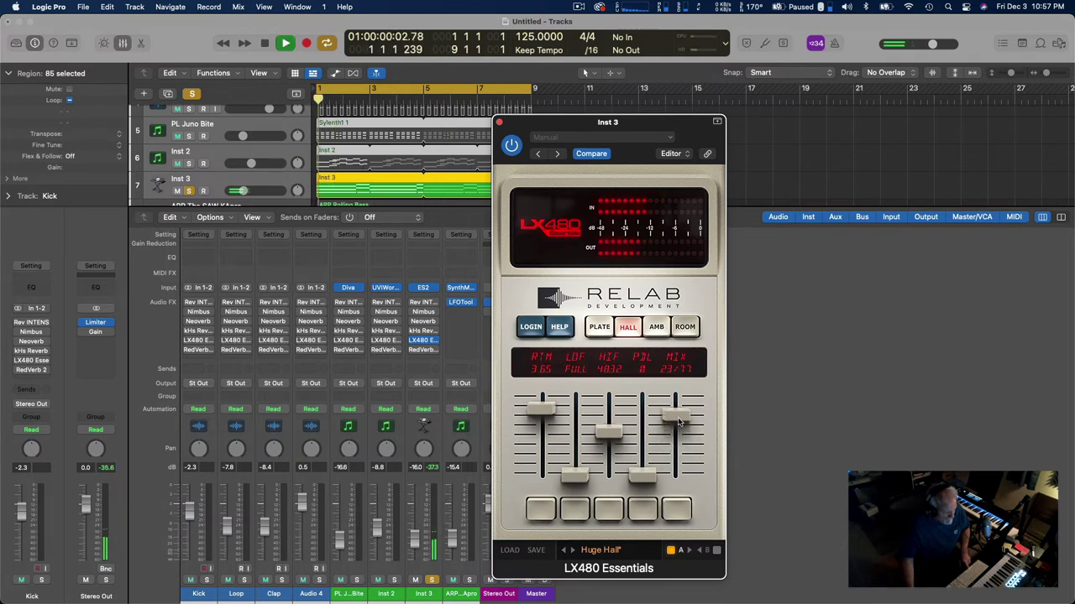
{"action": "key", "text": "space"}
{"action": "left_click", "coordinate": [413, 341]}
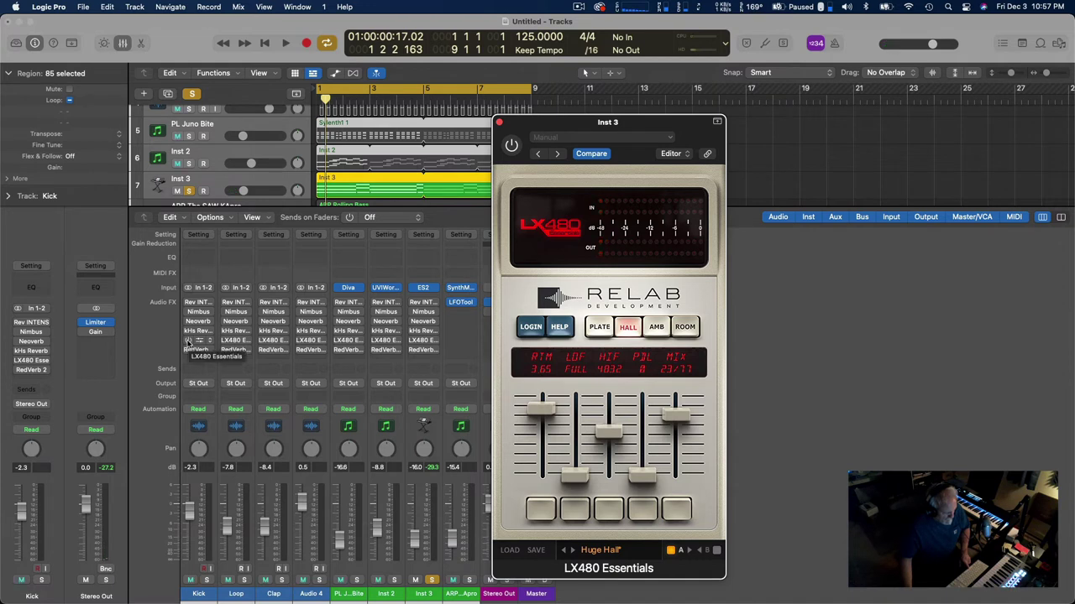
Step: Unsolo Inst 3 and play the full mix while comparing LX480 Essentials enabled and bypassed on Kick
{"action": "left_click", "coordinate": [189, 341]}
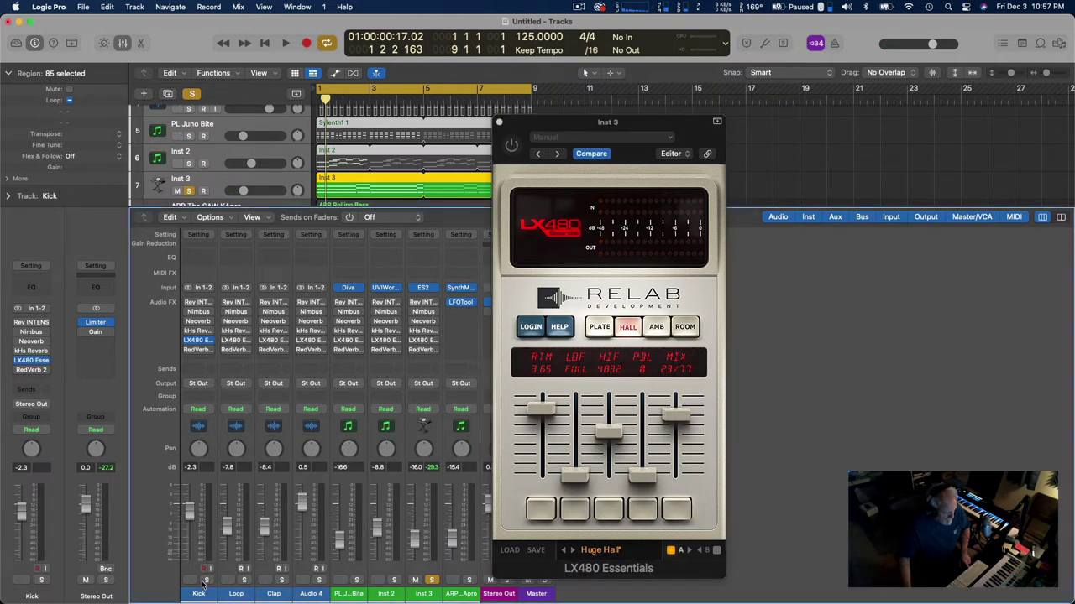
{"action": "left_click", "coordinate": [431, 580]}
{"action": "key", "text": "space"}
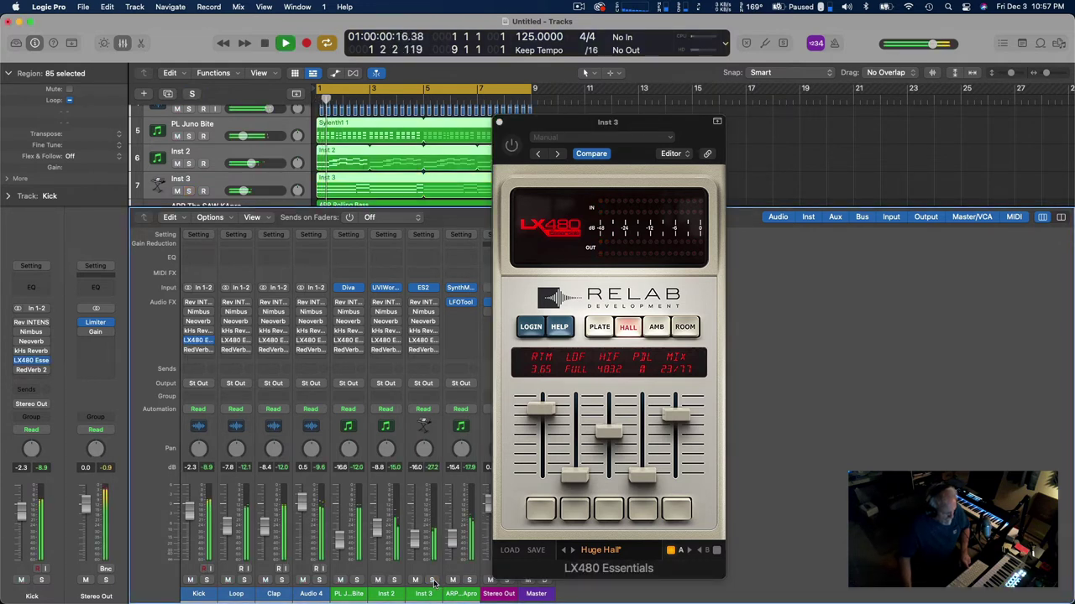
{"action": "key", "text": "space"}
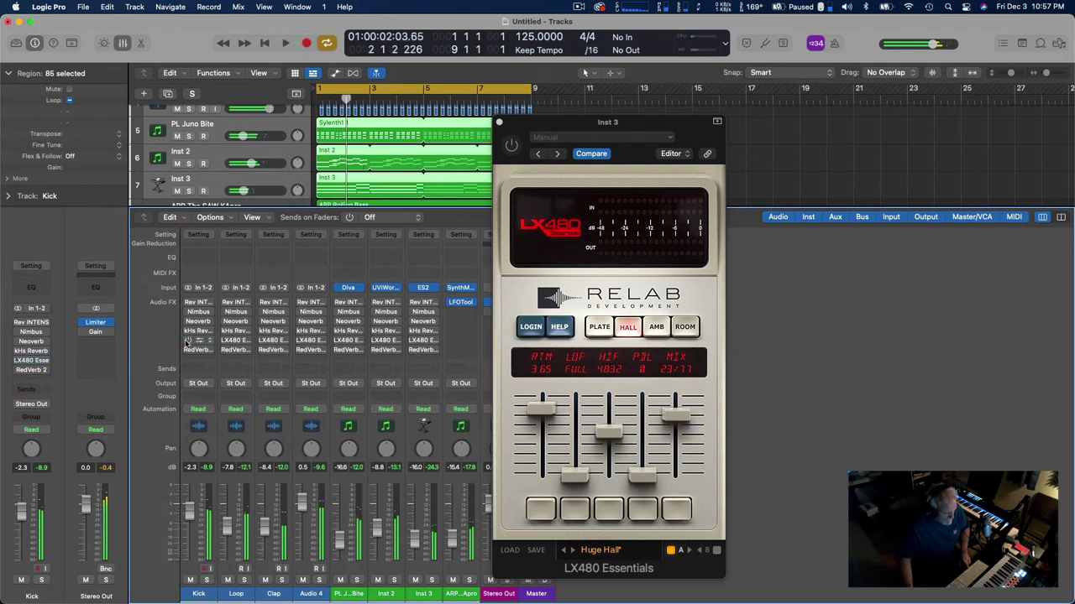
Step: Select all regions, return to the project start and enable LX480 Essentials on every channel from Kick to Inst 3
{"action": "key", "text": "Down"}
{"action": "key", "text": "Down"}
{"action": "key", "text": "Down"}
{"action": "key", "text": "Down"}
{"action": "key", "text": "Down"}
{"action": "key", "text": "Down"}
{"action": "key", "text": "Down"}
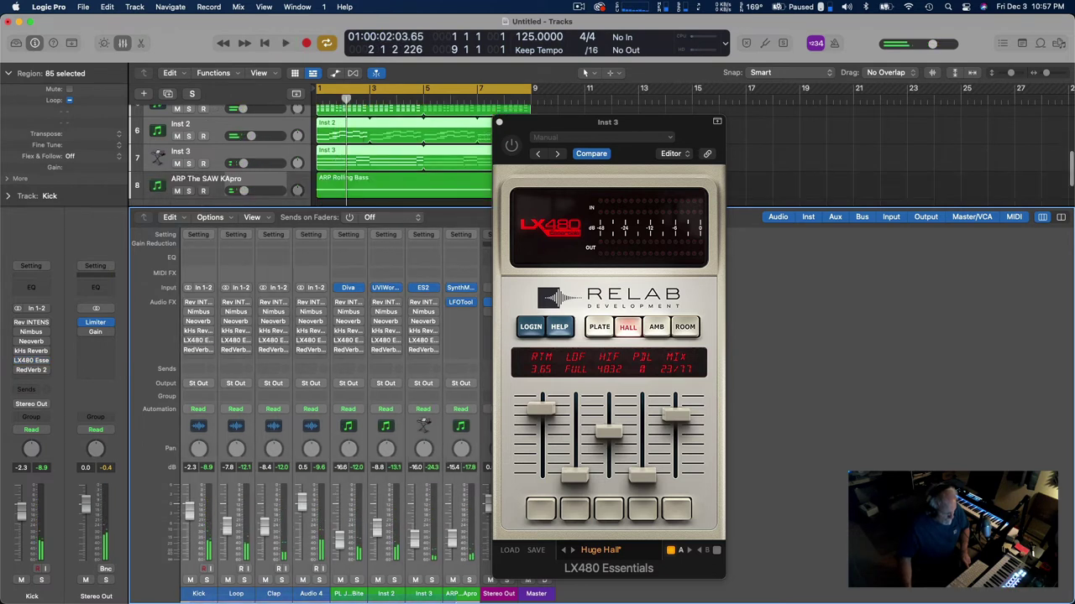
{"action": "key", "text": "super+a"}
{"action": "key", "text": "Return"}
{"action": "key", "text": "space"}
{"action": "left_click", "coordinate": [188, 340]}
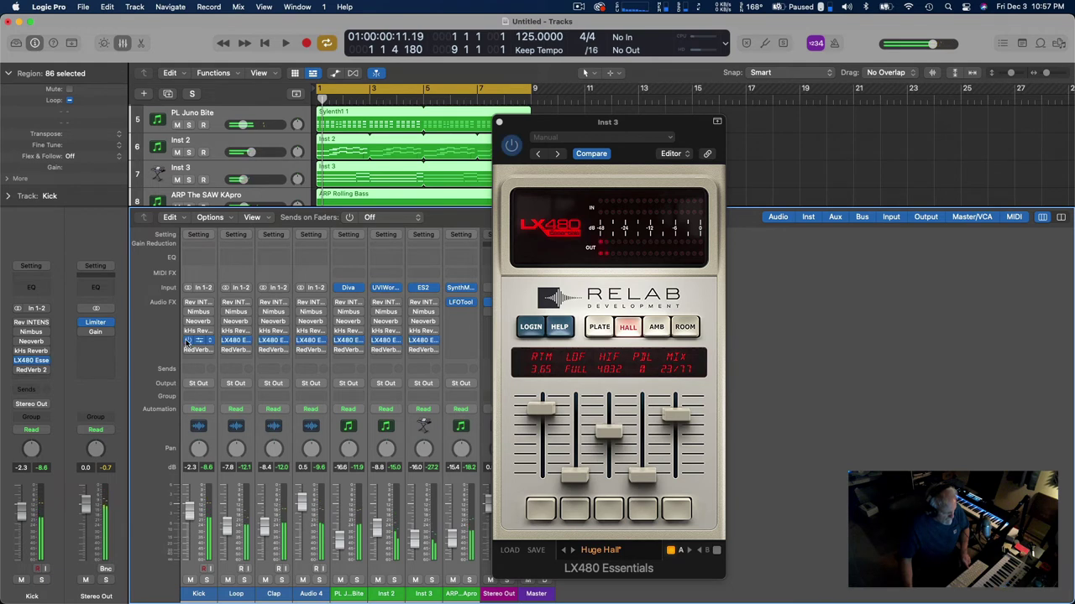
Step: Audition the full mix with LX480 Essentials, bypass it on all channels and stop playback
{"action": "key", "text": "space"}
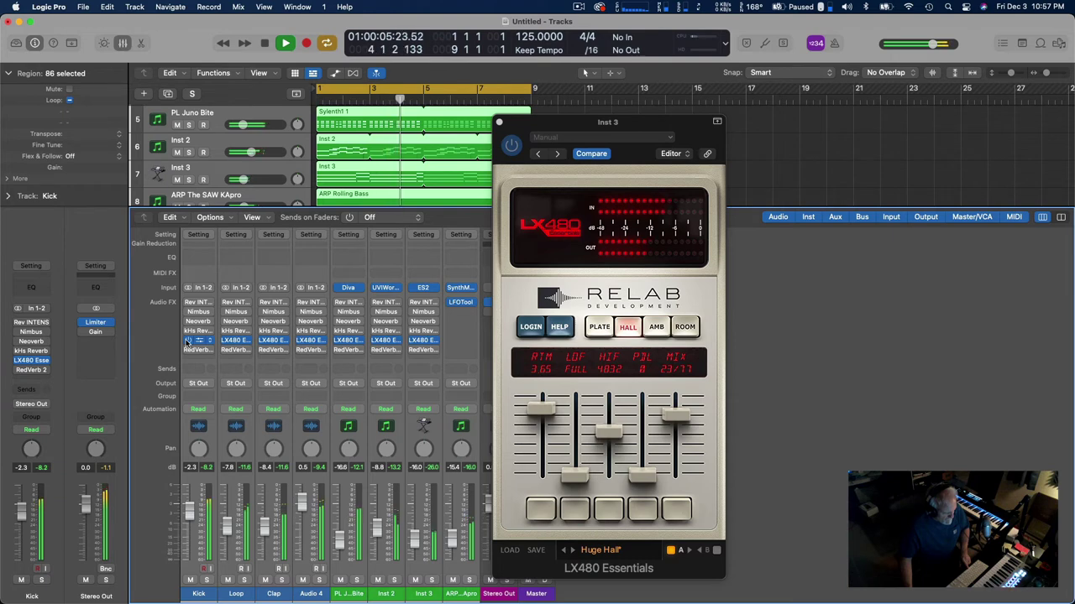
{"action": "left_click", "coordinate": [187, 340]}
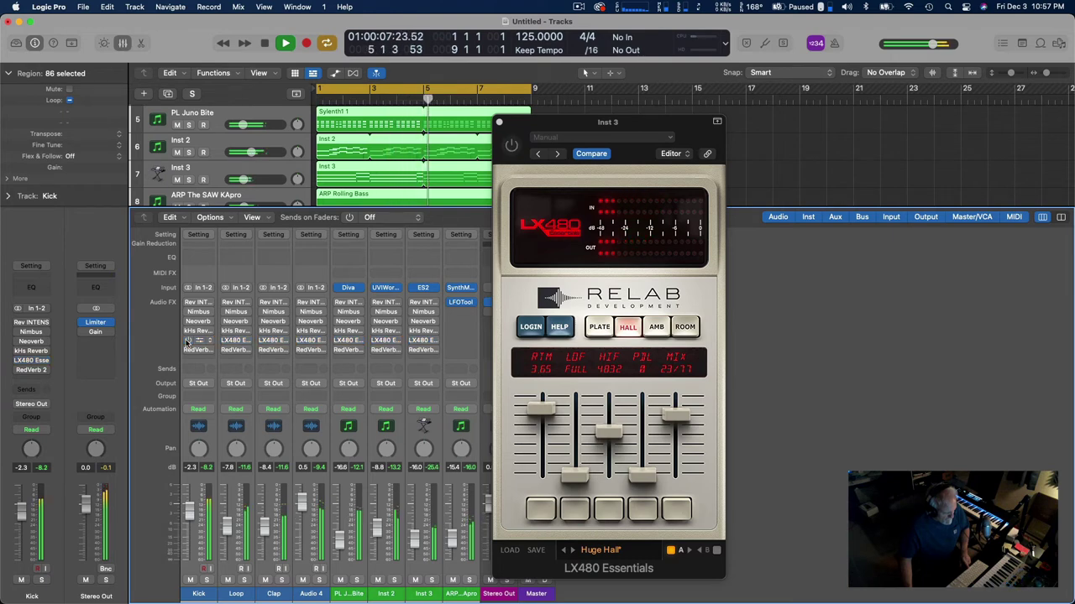
{"action": "key", "text": "space"}
Step: Solo the ARP The SAW KApro channel, audition it from the project start and unsolo it again
{"action": "left_click", "coordinate": [461, 594]}
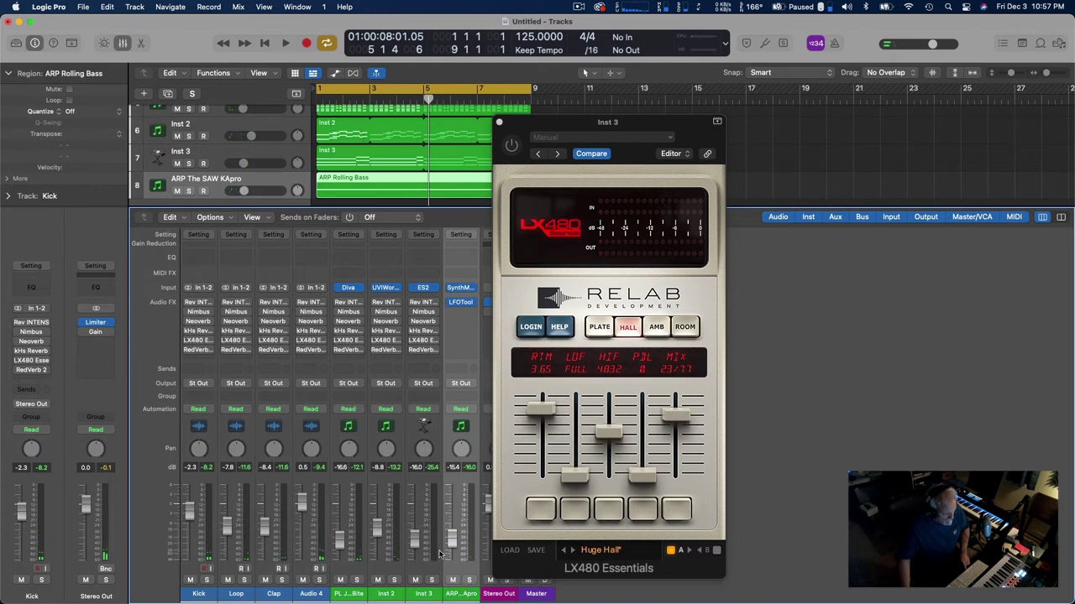
{"action": "left_click", "coordinate": [413, 594]}
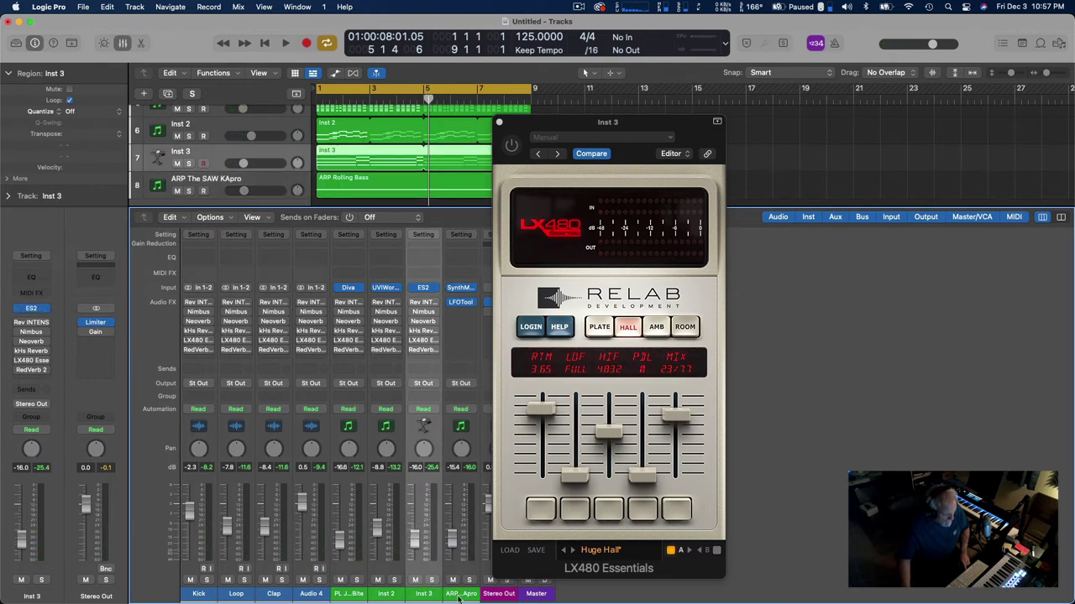
{"action": "left_click", "coordinate": [466, 594]}
{"action": "left_click", "coordinate": [469, 581]}
{"action": "key", "text": "space"}
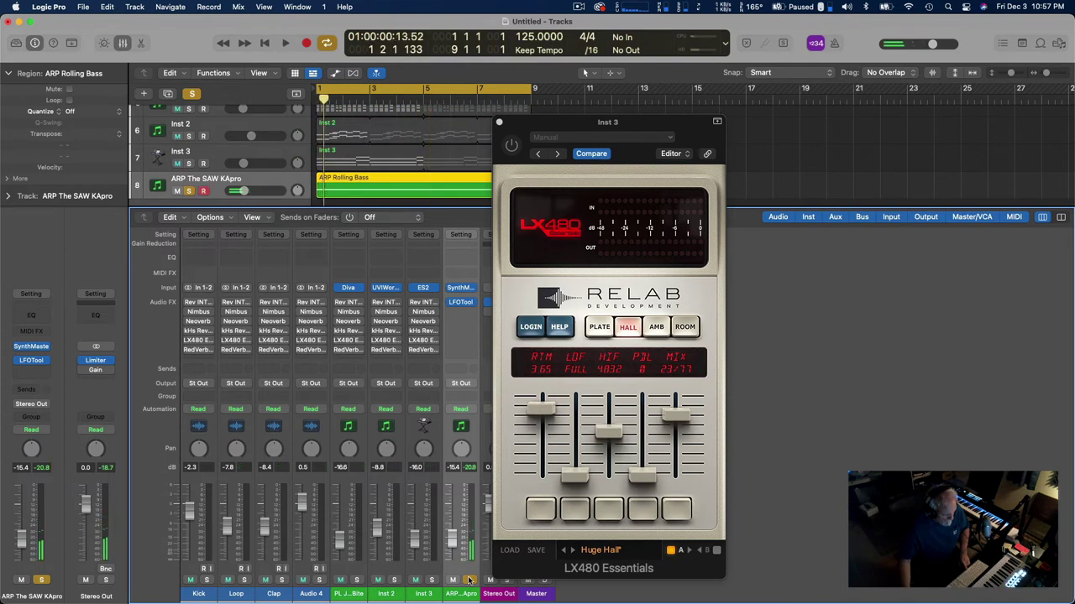
{"action": "key", "text": "space"}
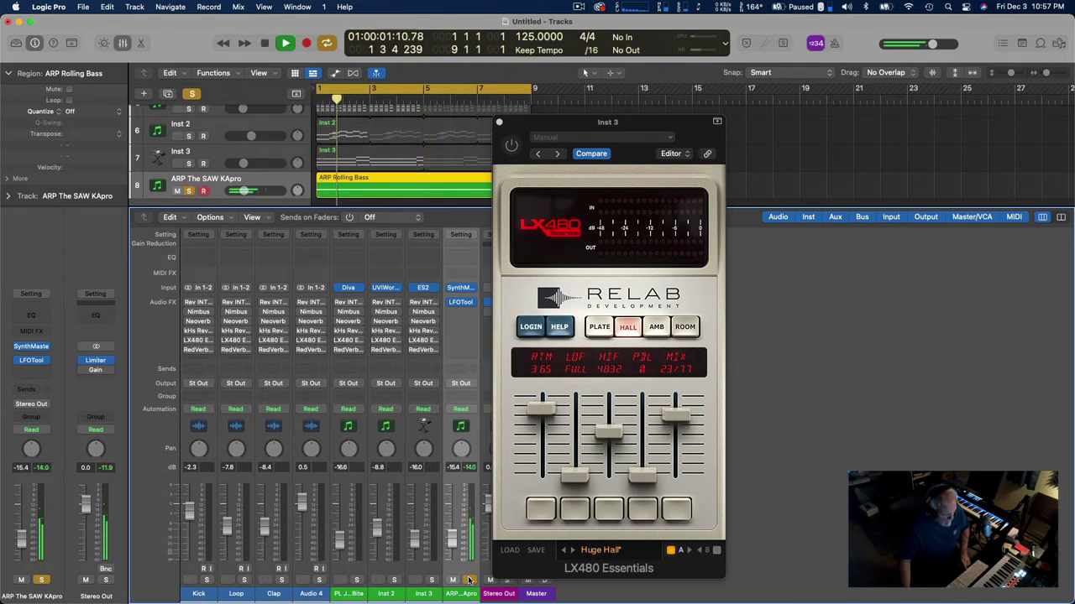
{"action": "key", "text": "space"}
{"action": "left_click", "coordinate": [469, 580]}
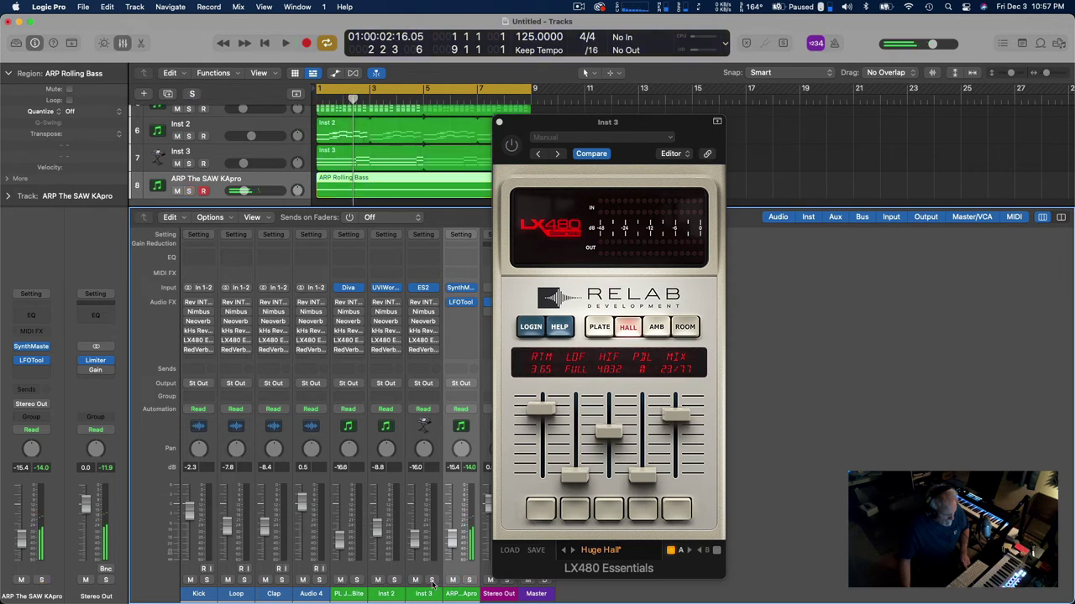
Step: Solo Inst 3, audition it briefly with LX480 Essentials bypassed and close the plug-in window
{"action": "left_click", "coordinate": [432, 580]}
{"action": "key", "text": "space"}
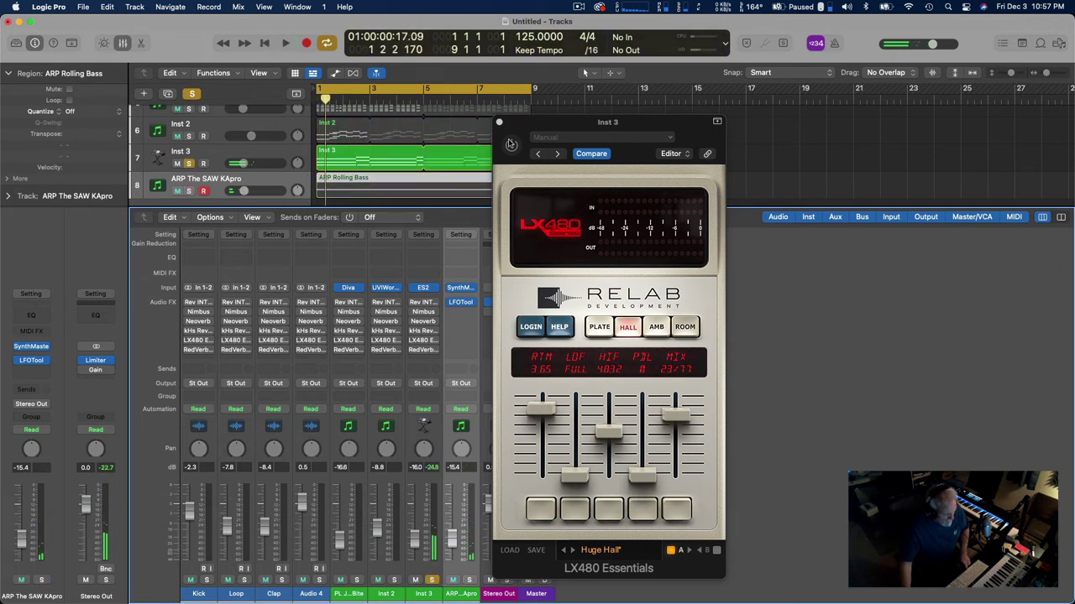
{"action": "left_click", "coordinate": [498, 123]}
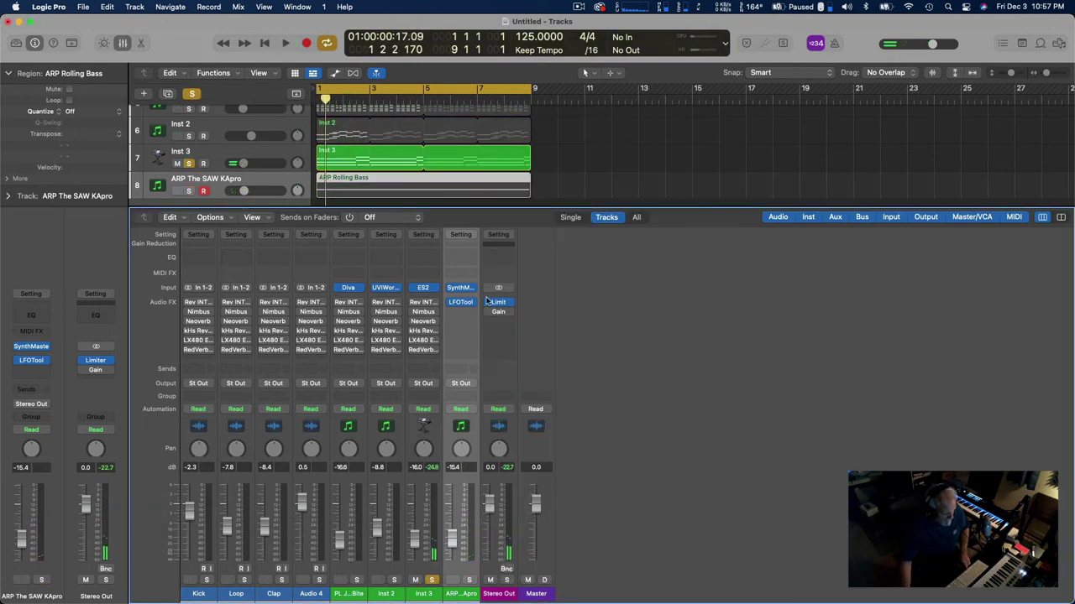
Step: Open RedVerb 2 on Inst 3, play the soloed track and enable the reverb to compare the sound
{"action": "left_click", "coordinate": [423, 351]}
{"action": "key", "text": "space"}
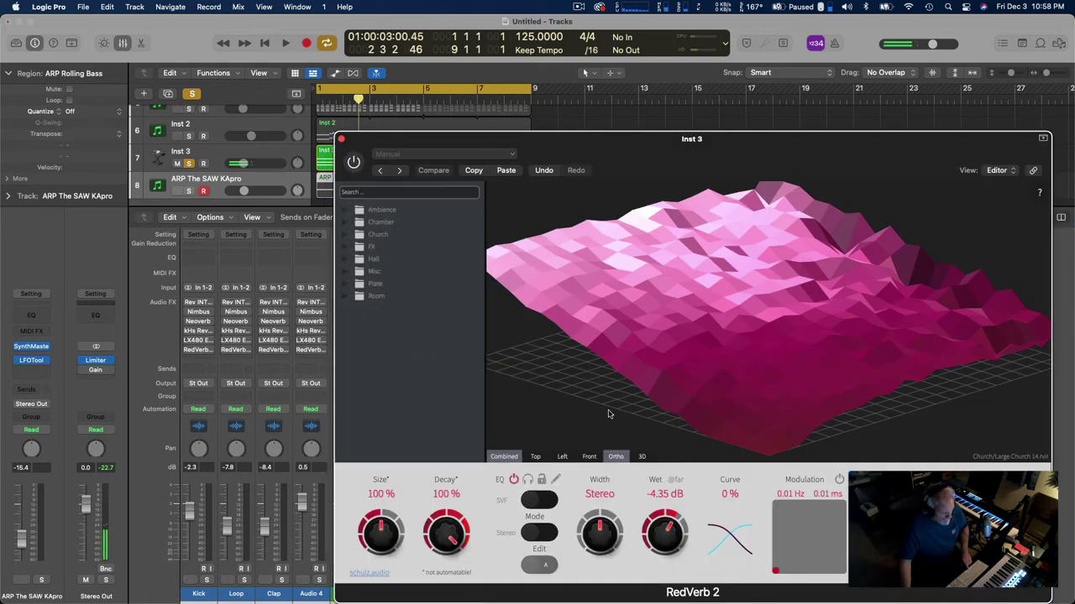
{"action": "left_click", "coordinate": [353, 164]}
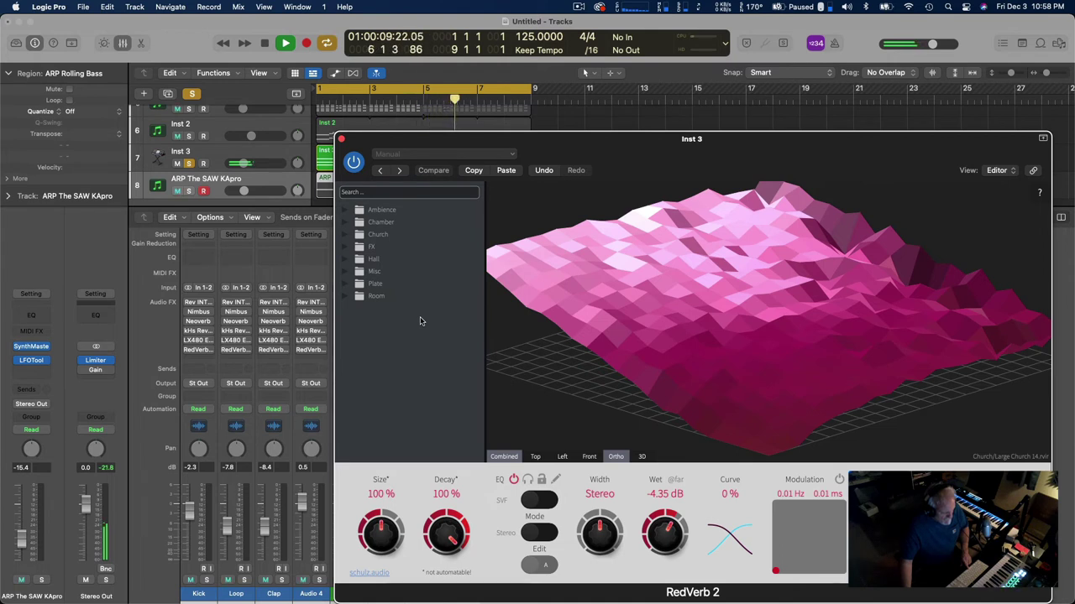
{"action": "key", "text": "space"}
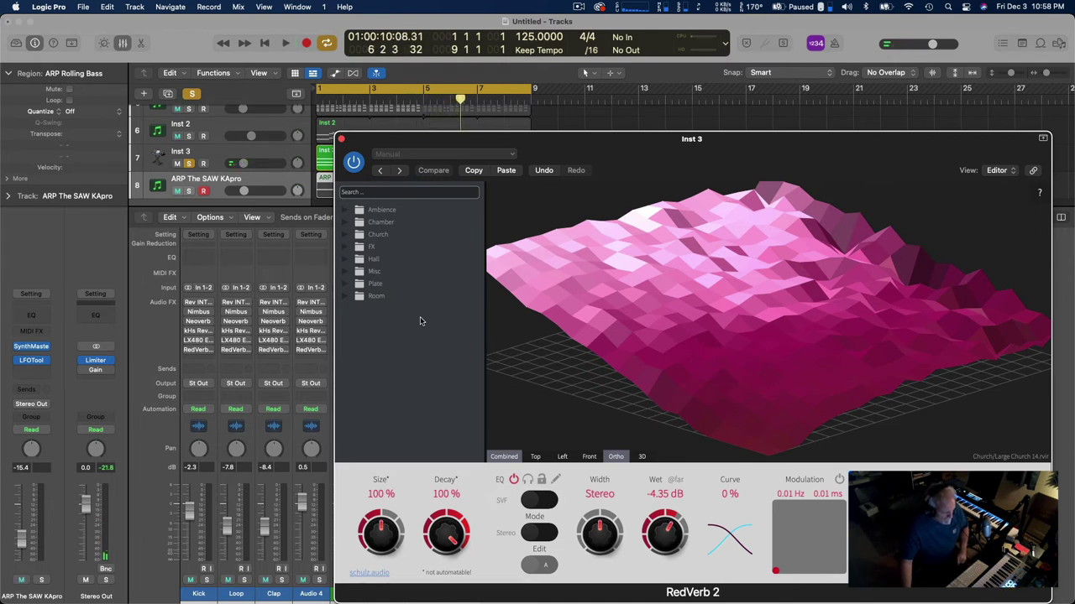
Step: Look through the Chamber and Church preset folders in RedVerb 2 and close the plug-in window
{"action": "left_click", "coordinate": [343, 223]}
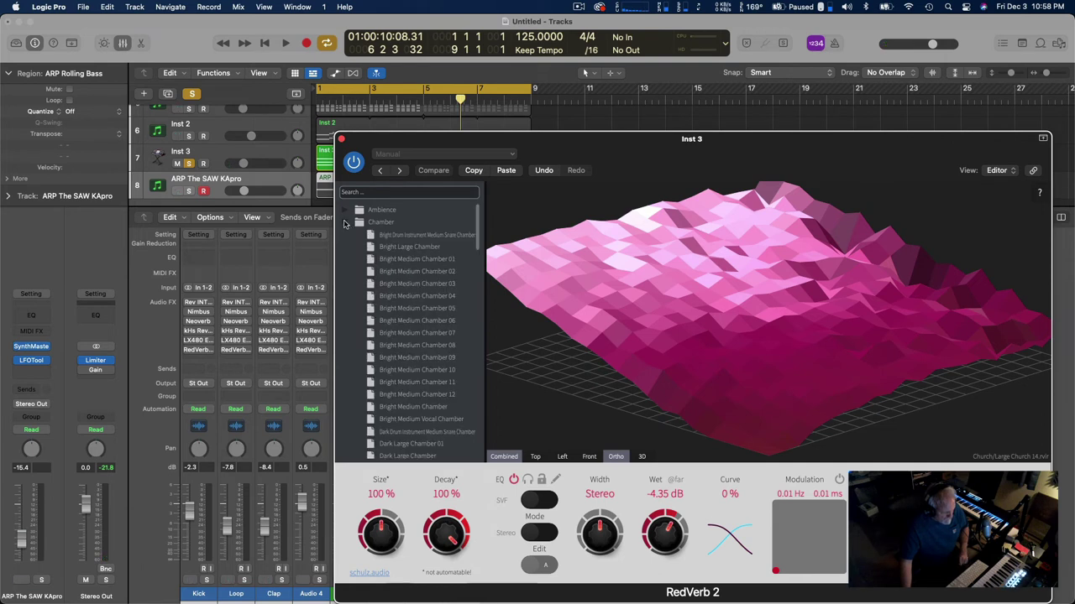
{"action": "left_click", "coordinate": [344, 224]}
{"action": "left_click", "coordinate": [343, 236]}
{"action": "left_click", "coordinate": [344, 236]}
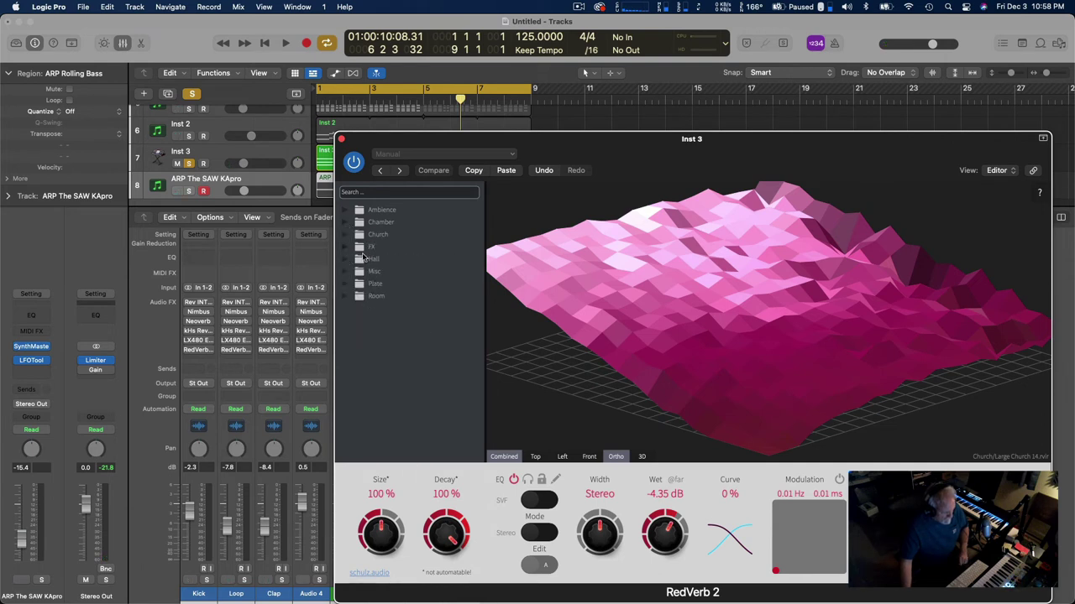
{"action": "left_click", "coordinate": [341, 139]}
Step: Solo Clap with RedVerb 2 enabled, unsolo Inst 3 and audition the clap from the project start
{"action": "key", "text": "space"}
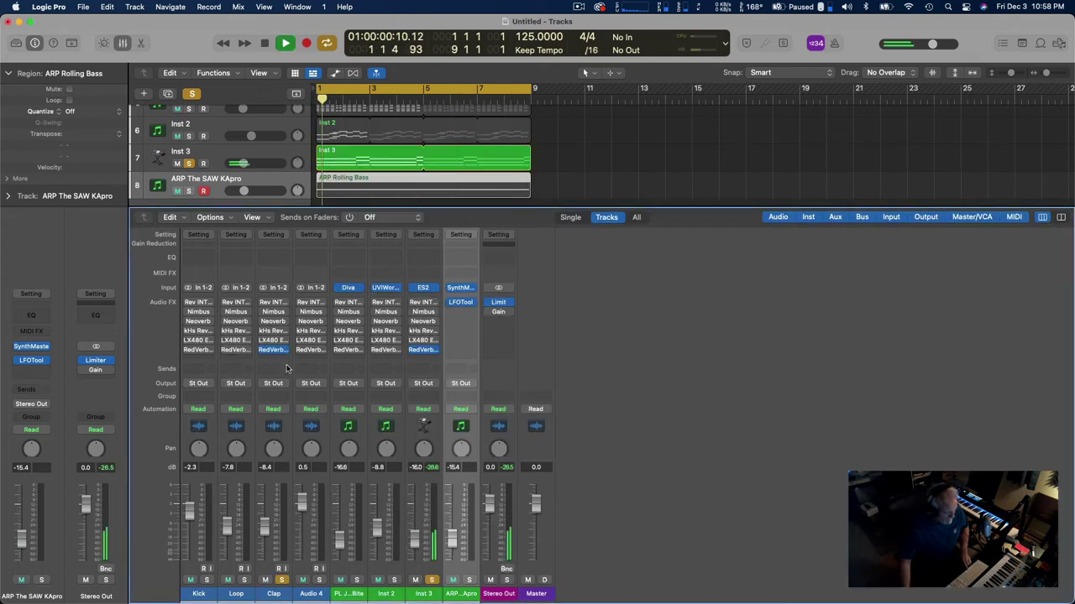
{"action": "key", "text": "space"}
{"action": "left_click", "coordinate": [432, 581]}
{"action": "key", "text": "space"}
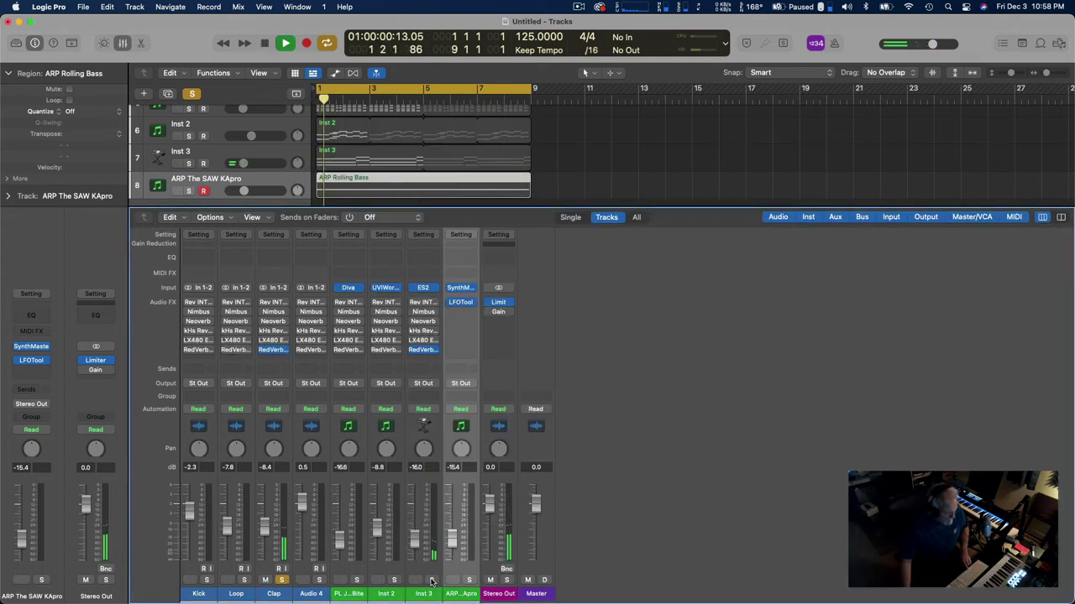
{"action": "key", "text": "space"}
Step: Audition RedVerb 2 on the Loop channel soloed in place of Clap, lowering its wet level to -11.17 dB
{"action": "left_click", "coordinate": [243, 580]}
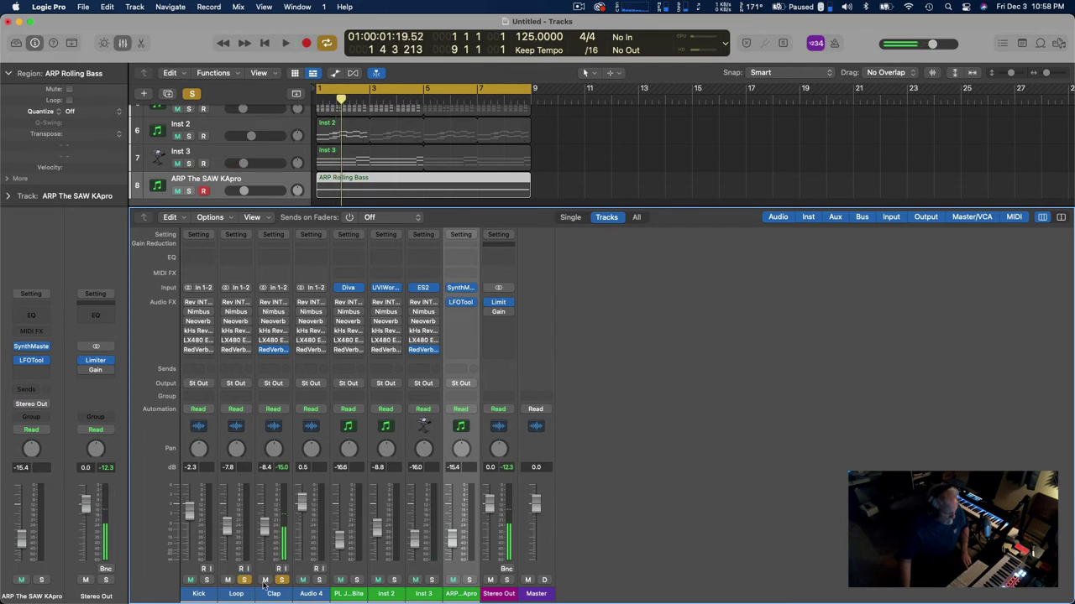
{"action": "key", "text": "space"}
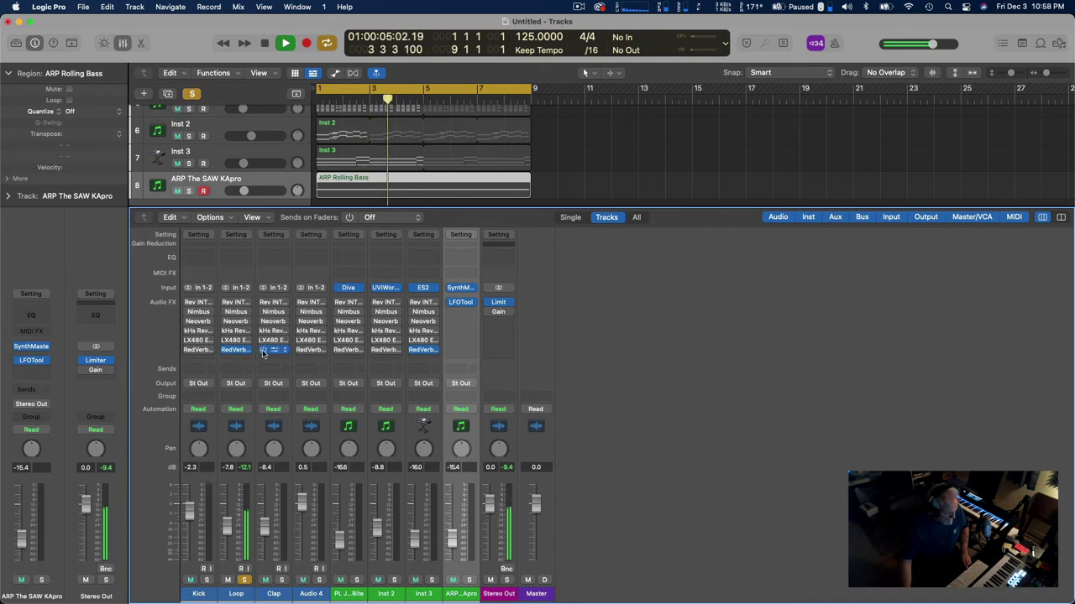
{"action": "left_click", "coordinate": [236, 350]}
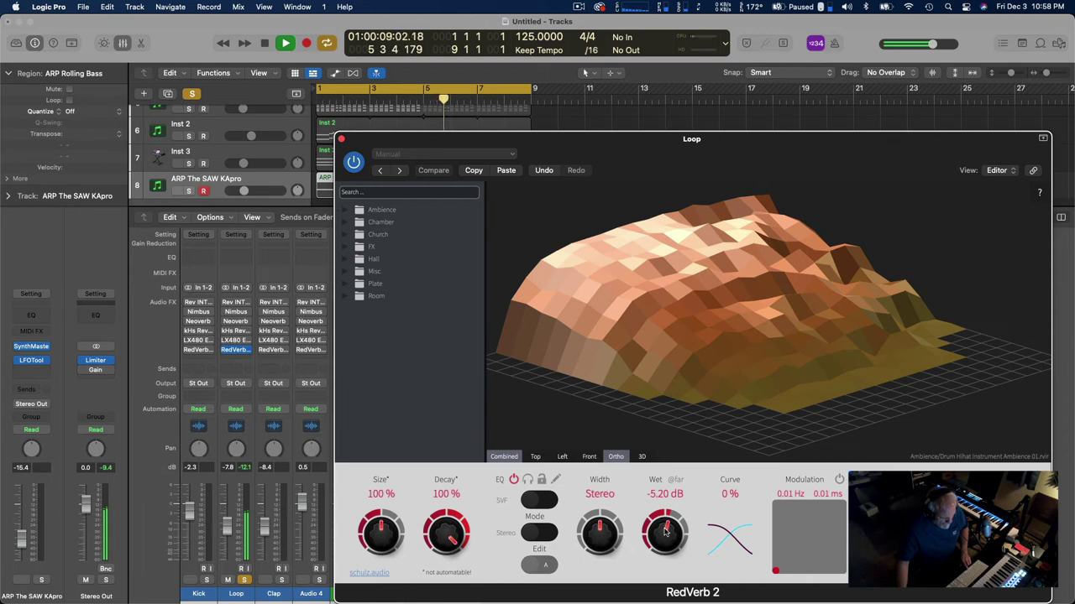
{"action": "left_click_drag", "start_coordinate": [665, 530], "coordinate": [661, 570]}
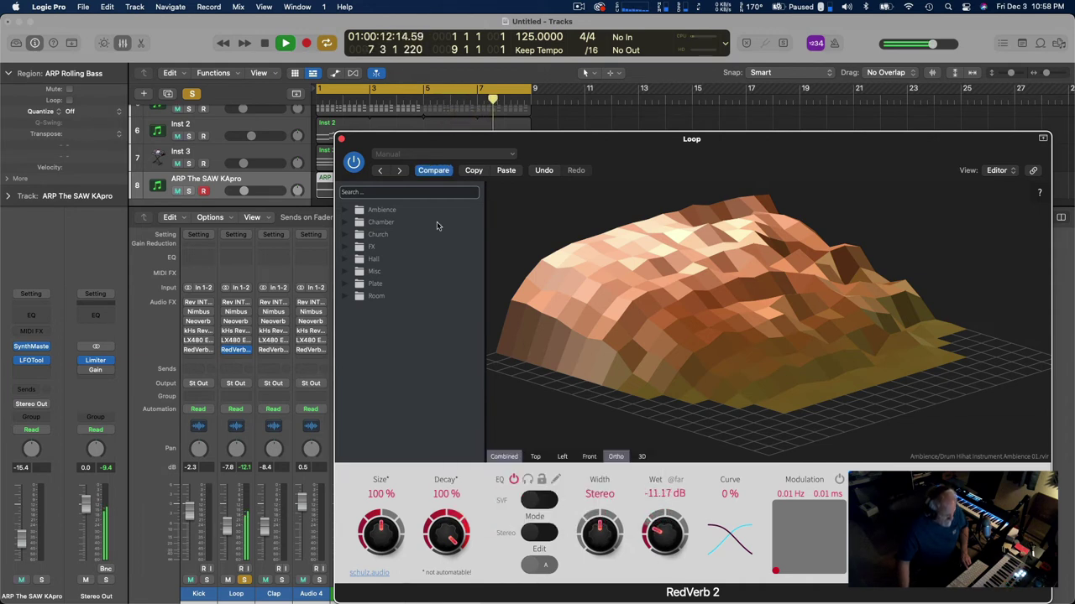
{"action": "left_click", "coordinate": [340, 140]}
{"action": "key", "text": "space"}
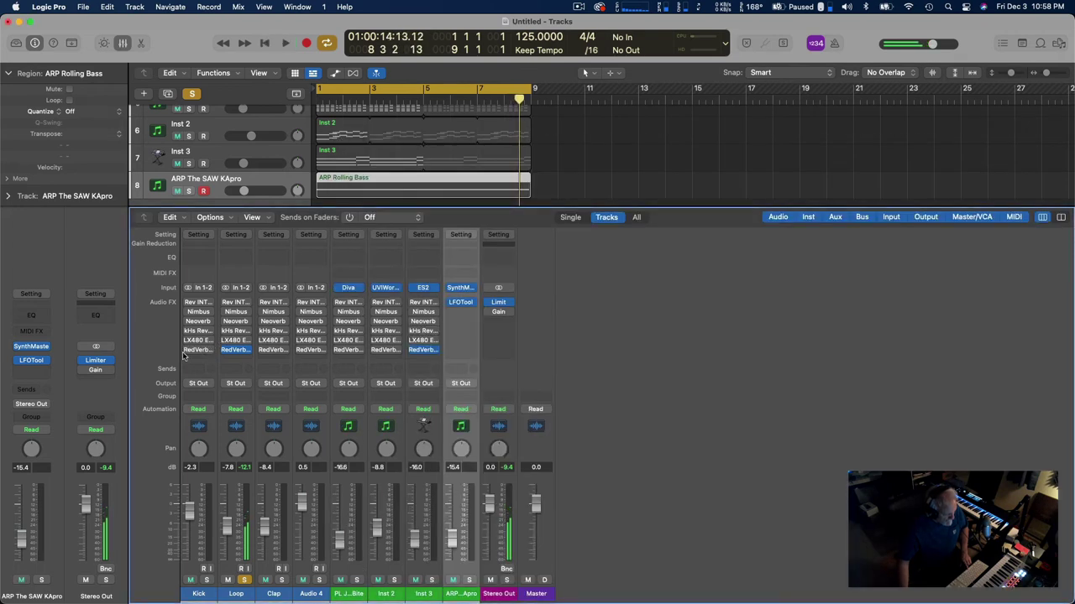
Step: Select all the track channels, enable RedVerb 2 from Kick through Inst 3, and play the mix from the start with Loop unsoloed
{"action": "left_click", "coordinate": [199, 594]}
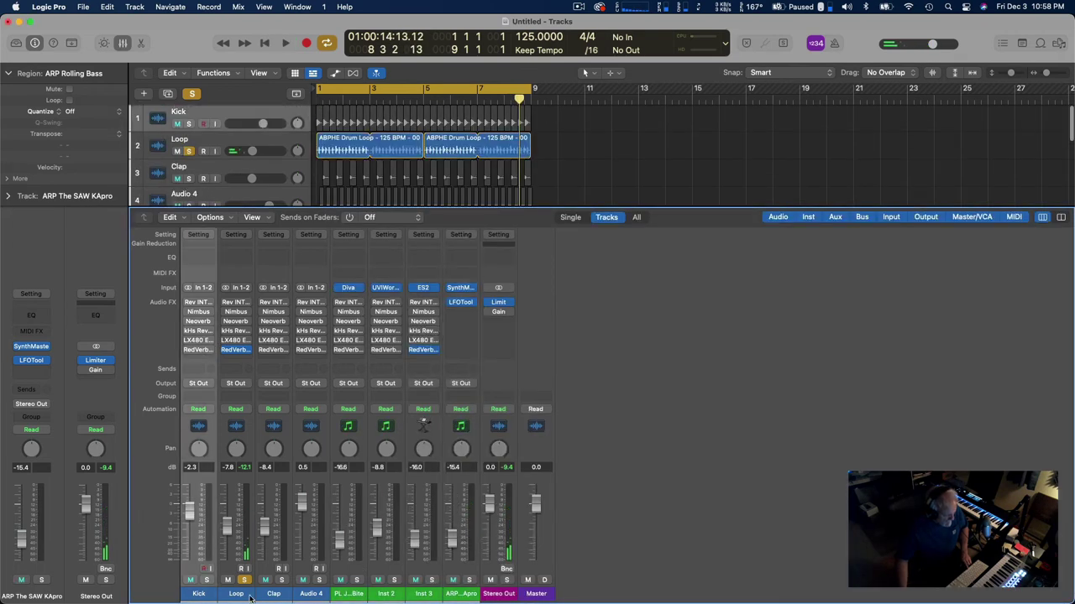
{"action": "key", "text": "space"}
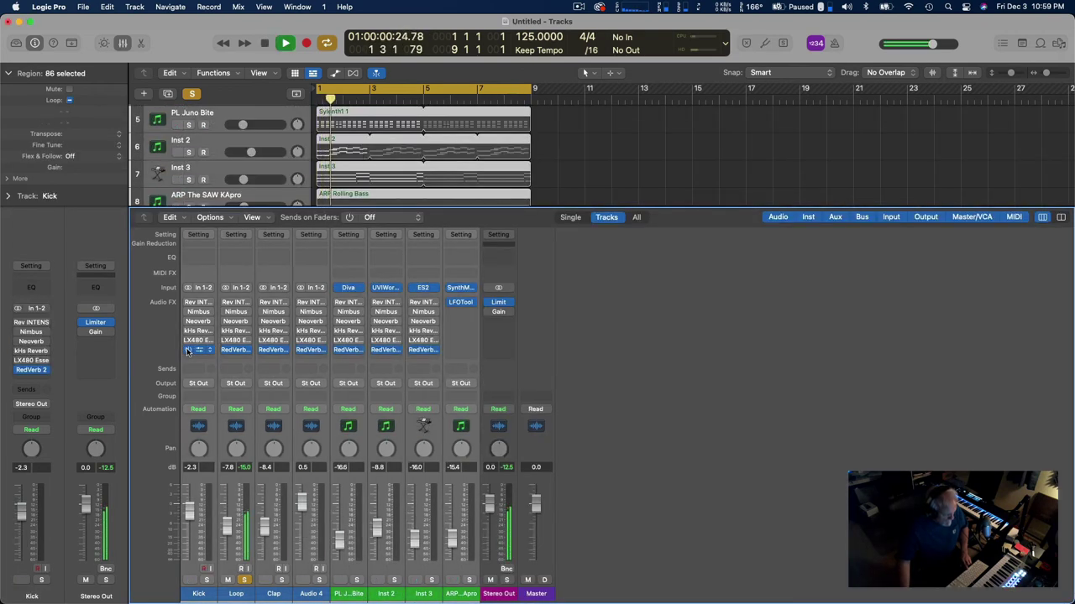
{"action": "left_click", "coordinate": [245, 580]}
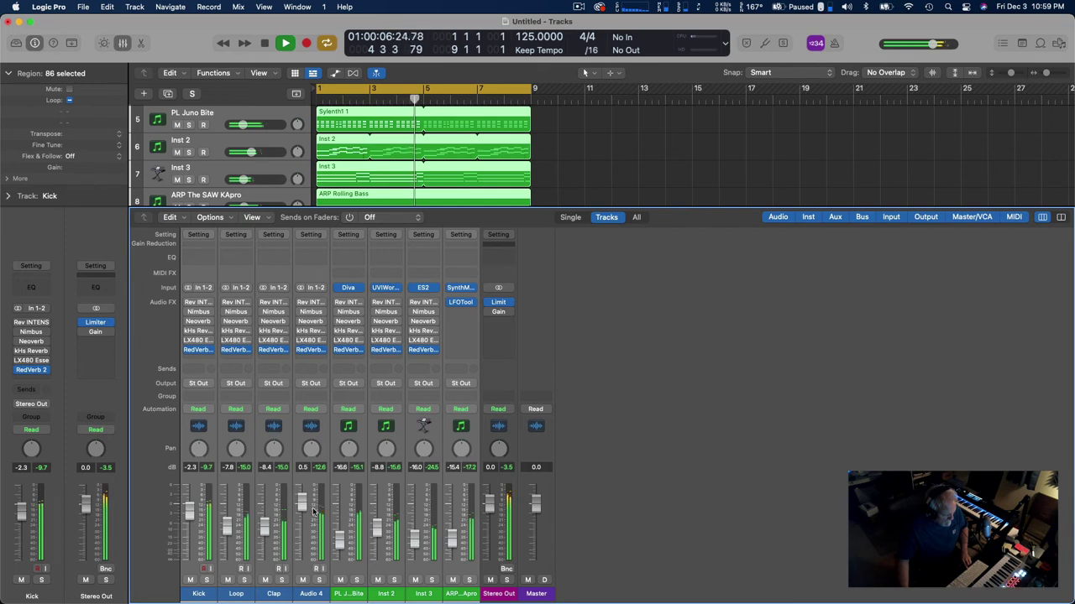
Step: Lower RedVerb 2's wet level on Audio 4 to -12.05 dB, close the plug-in, stop playback and bypass RedVerb 2 across the tracks
{"action": "left_click", "coordinate": [311, 350]}
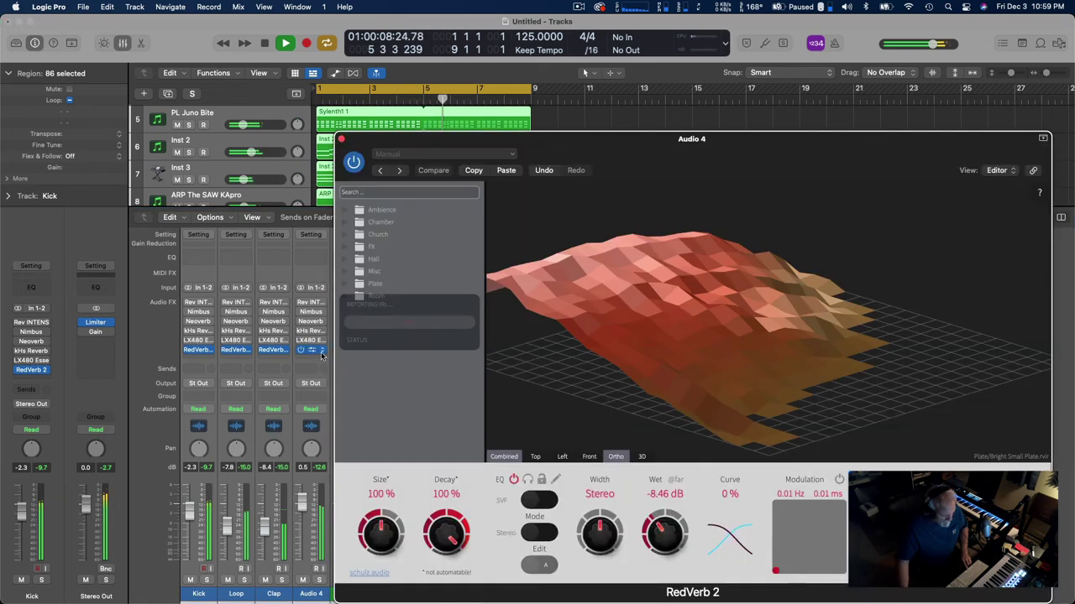
{"action": "left_click_drag", "start_coordinate": [665, 540], "coordinate": [663, 551]}
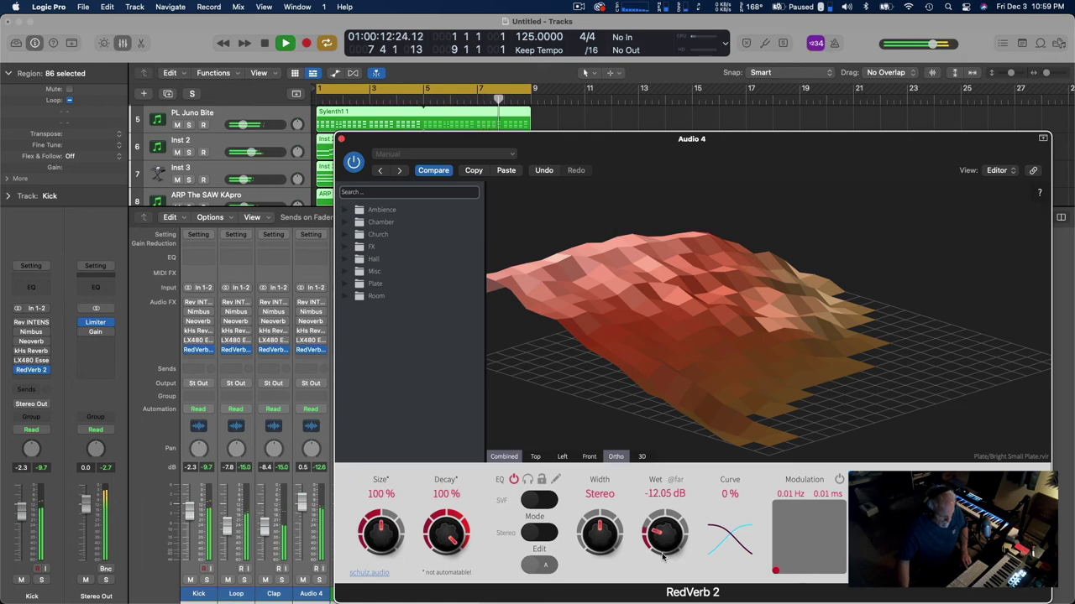
{"action": "left_click", "coordinate": [341, 139]}
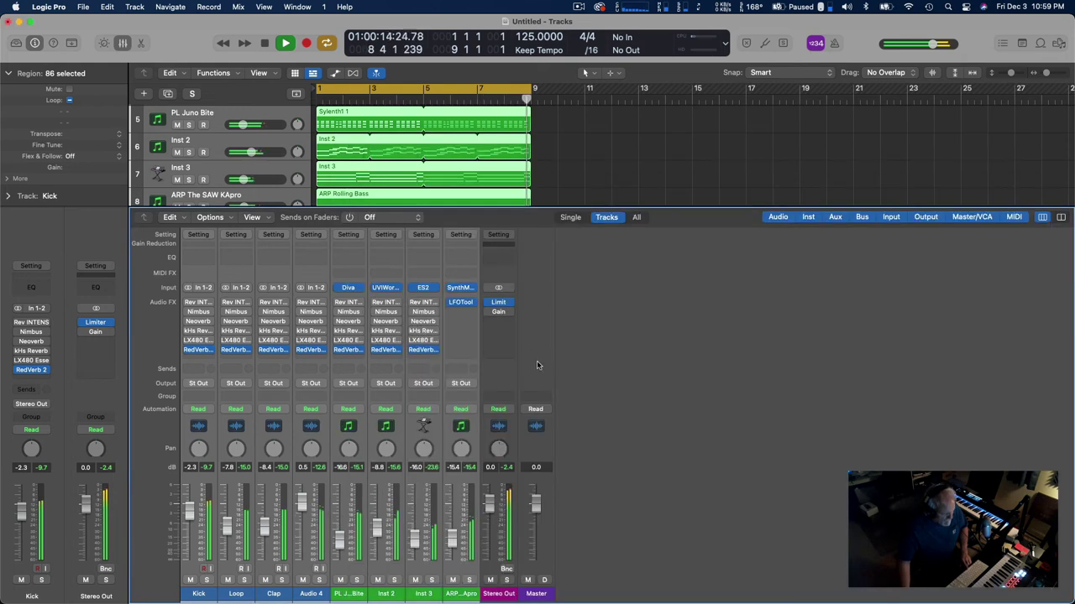
{"action": "key", "text": "space"}
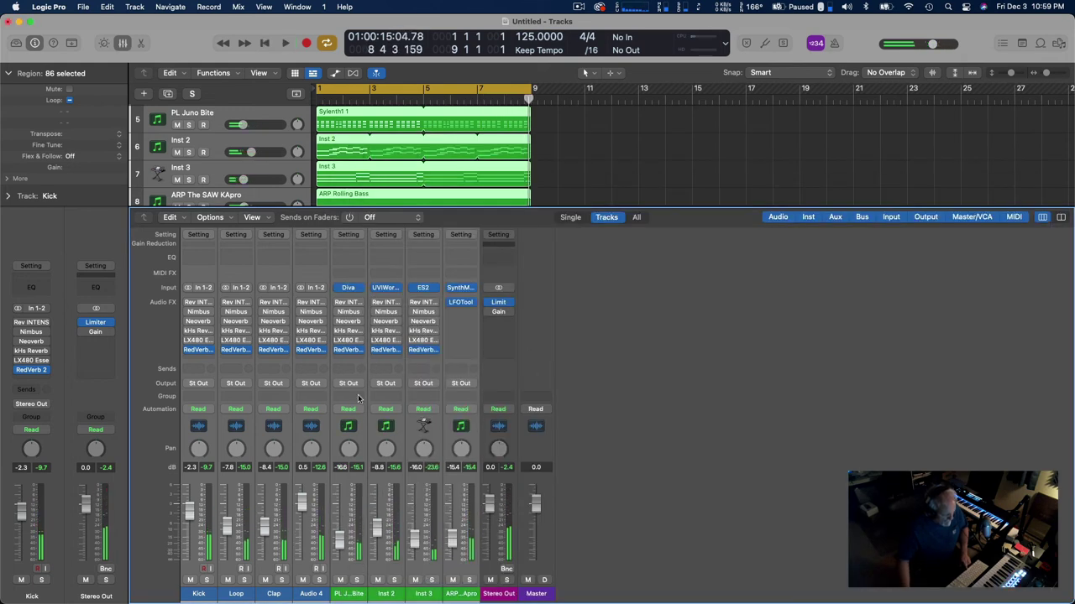
Step: Select only Kick, hide the mixer and look over its LX480, RedVerb 2 and Neoverb interfaces spread apart before closing them all
{"action": "left_click", "coordinate": [205, 594]}
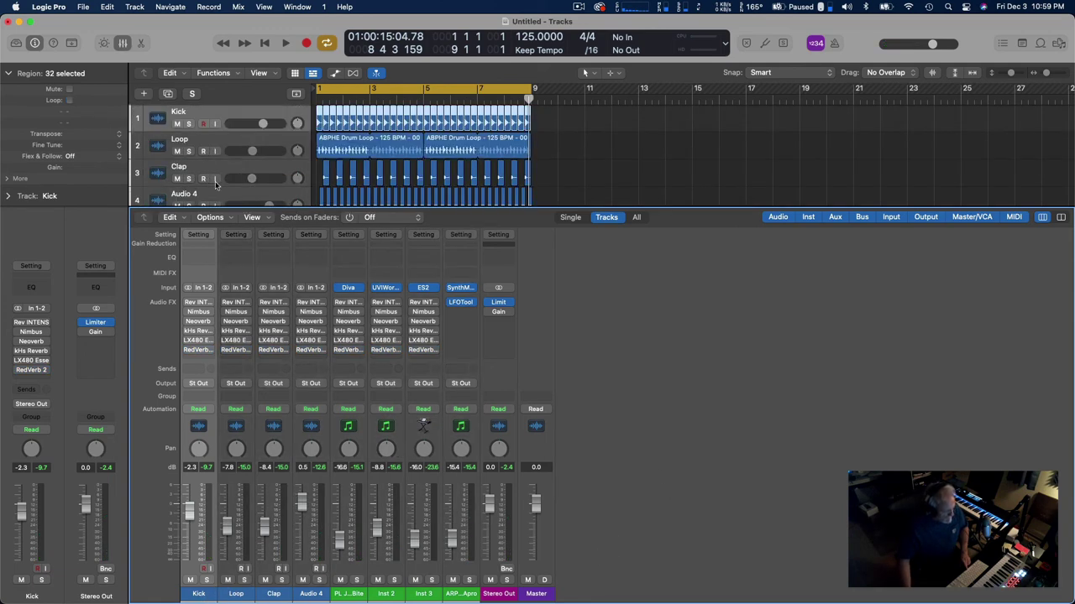
{"action": "key", "text": "x"}
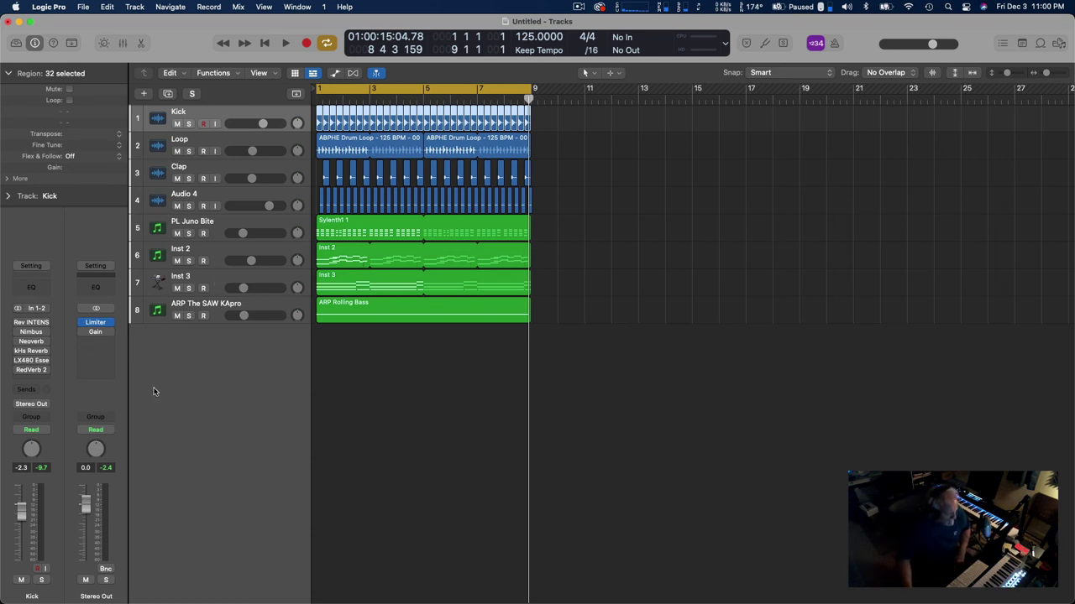
{"action": "left_click", "coordinate": [32, 361]}
{"action": "left_click", "coordinate": [34, 370]}
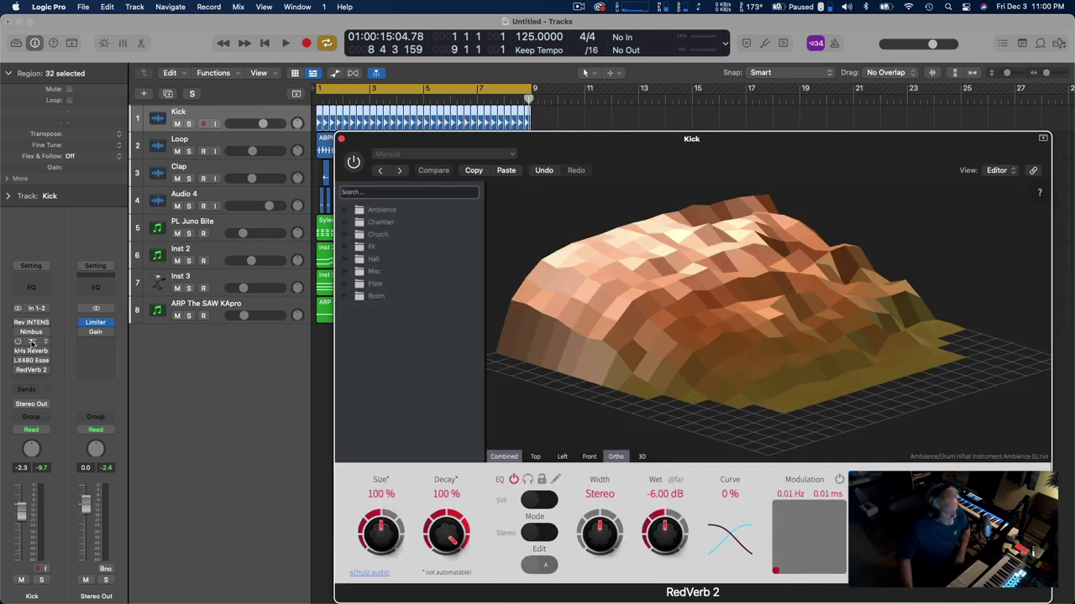
{"action": "left_click", "coordinate": [32, 342]}
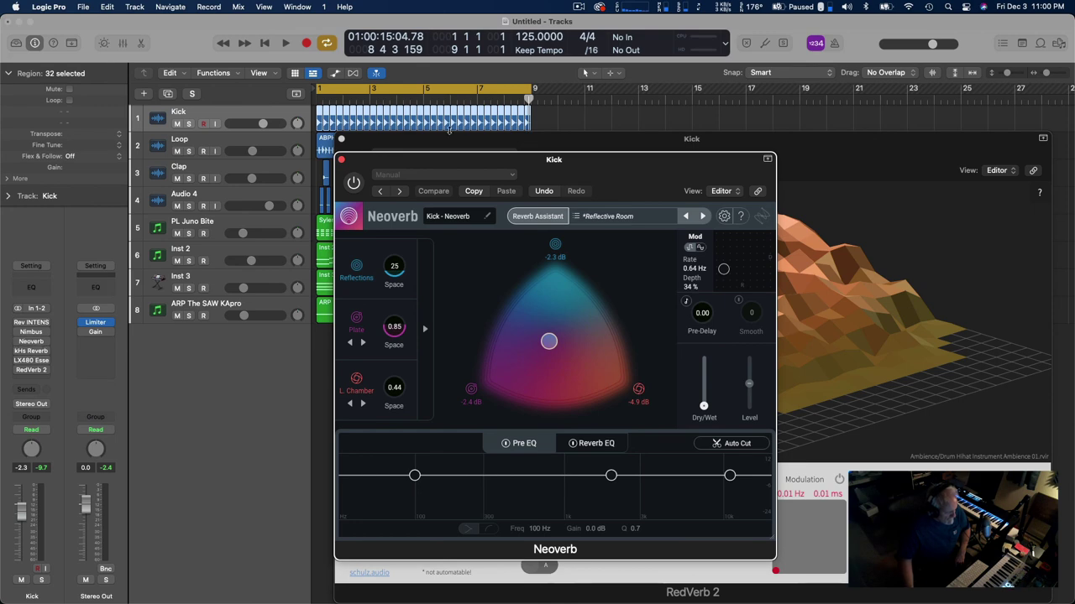
{"action": "left_click_drag", "start_coordinate": [446, 159], "coordinate": [267, 213]}
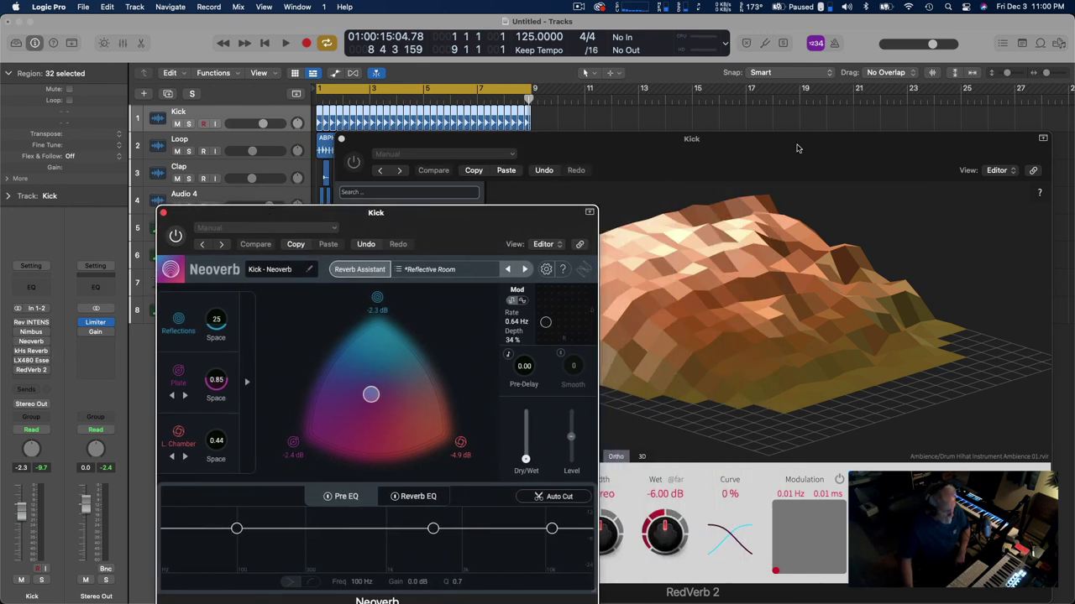
{"action": "left_click_drag", "start_coordinate": [728, 148], "coordinate": [917, 160]}
{"action": "left_click_drag", "start_coordinate": [455, 175], "coordinate": [158, 97]}
{"action": "left_click", "coordinate": [531, 141]}
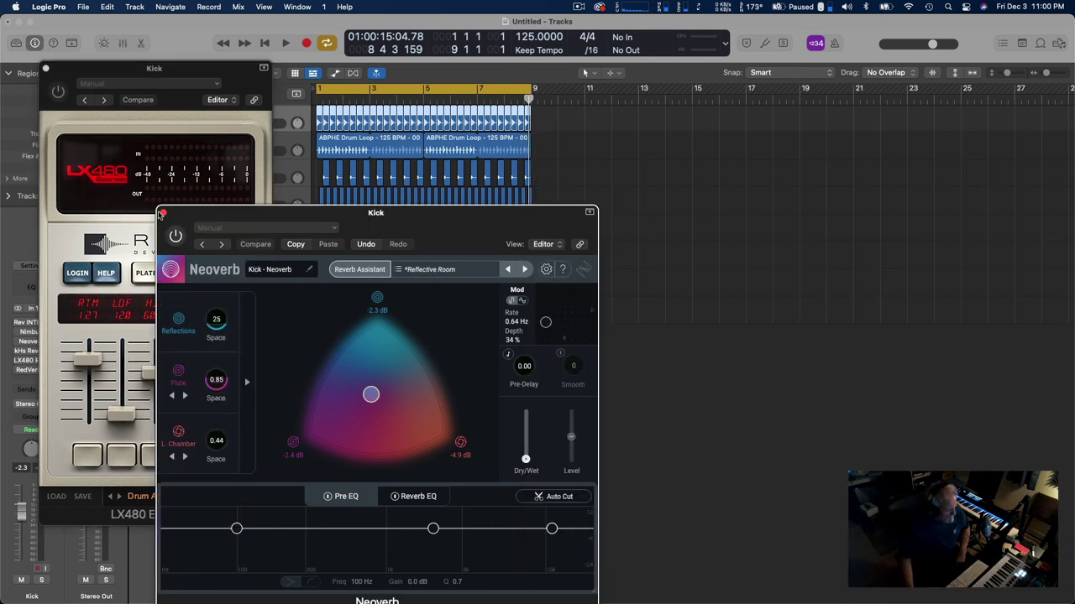
{"action": "left_click", "coordinate": [162, 215]}
{"action": "left_click", "coordinate": [46, 68]}
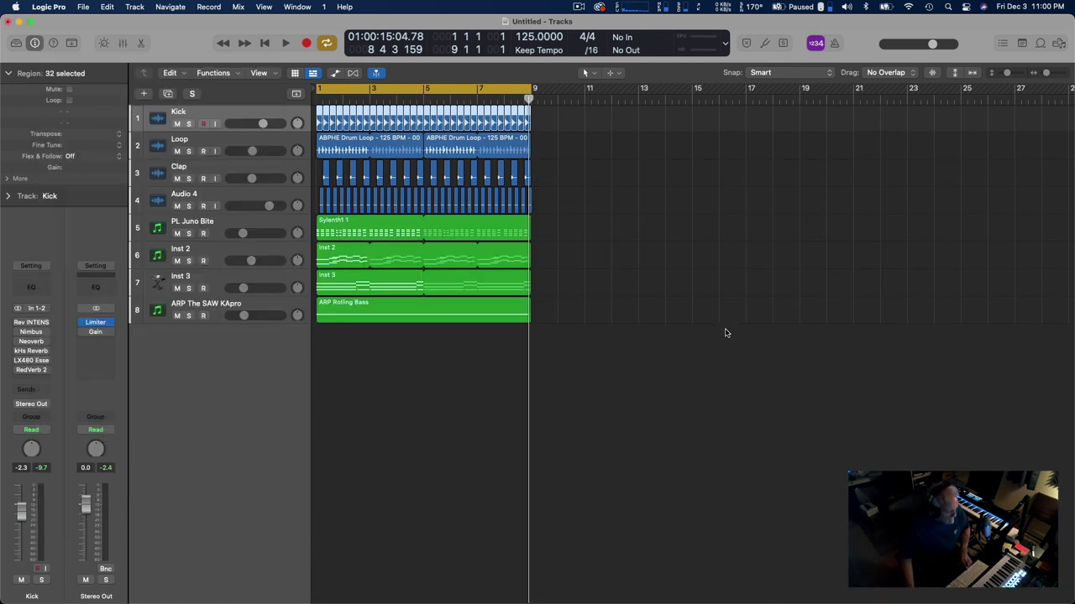
Step: Play the full mix with all six reverbs enabled from Kick through Inst 3 and open the Performance Meter to check the processing load
{"action": "key", "text": "x"}
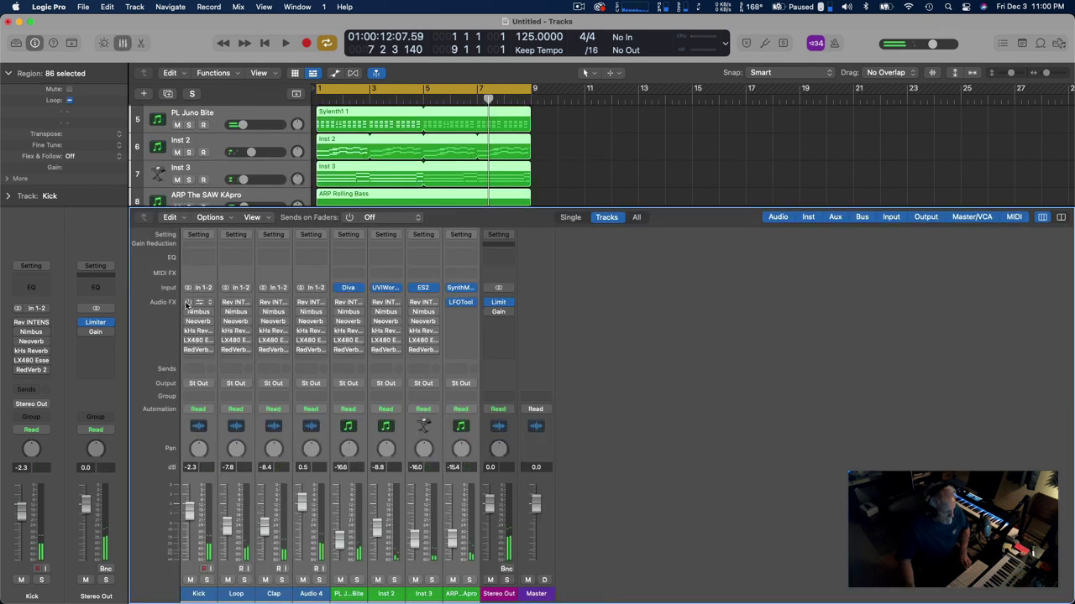
{"action": "key", "text": "space"}
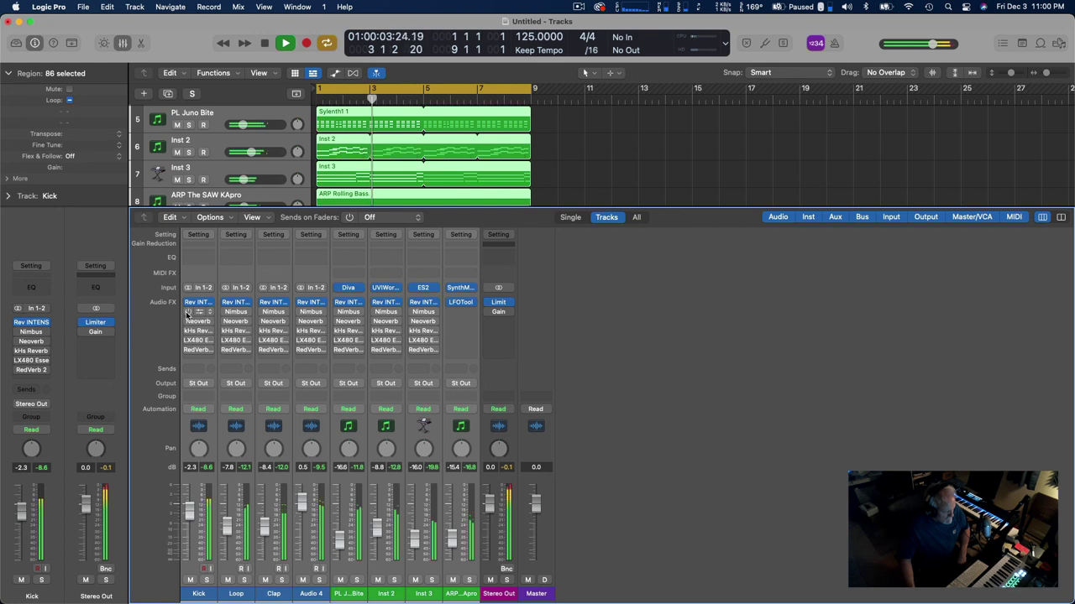
{"action": "left_click", "coordinate": [187, 312]}
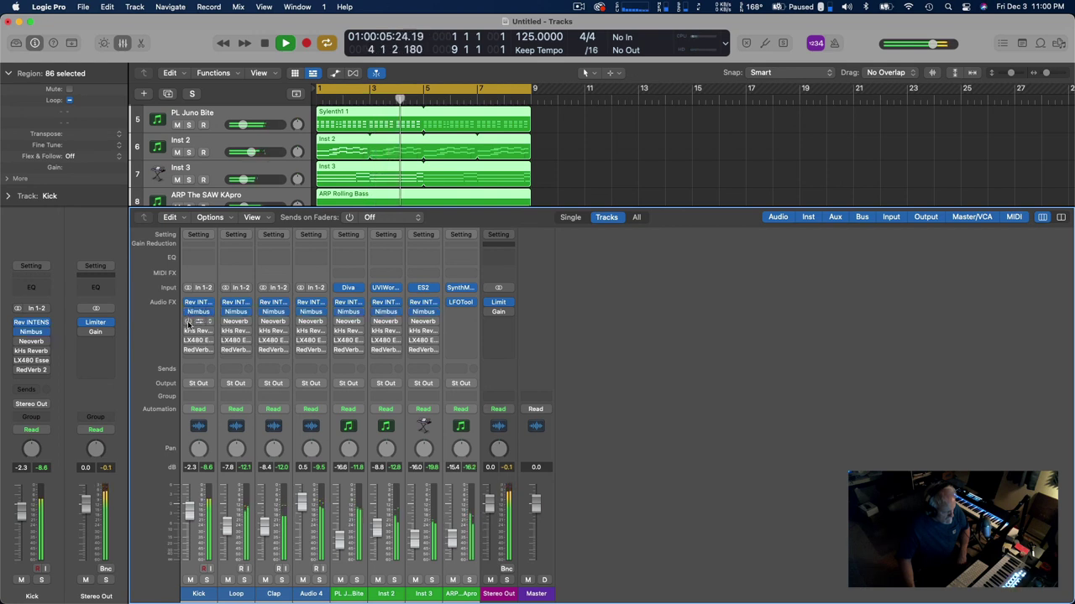
{"action": "left_click", "coordinate": [187, 322]}
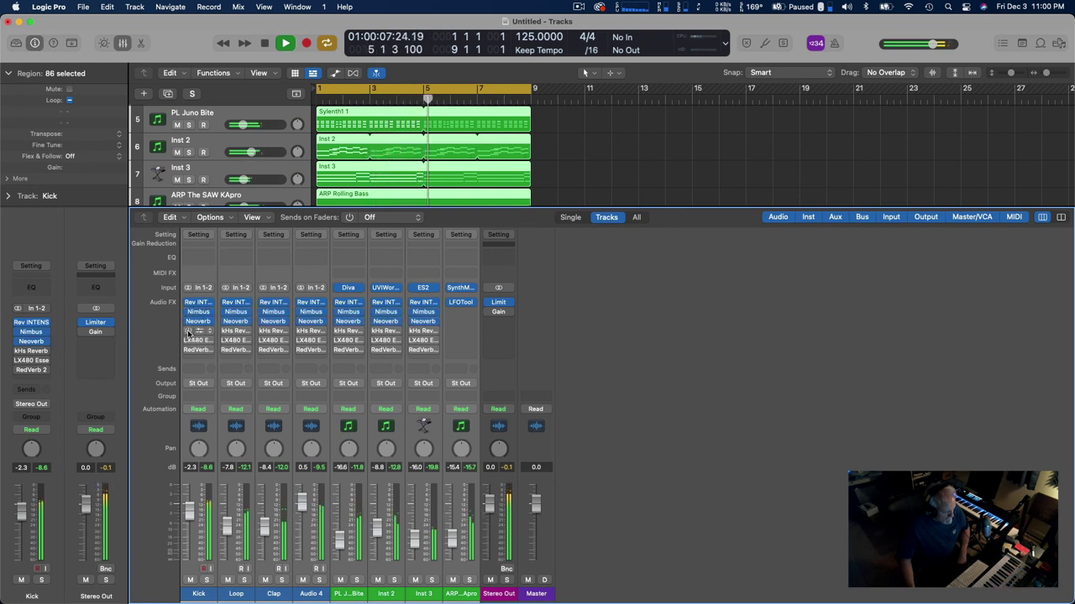
{"action": "left_click", "coordinate": [187, 330]}
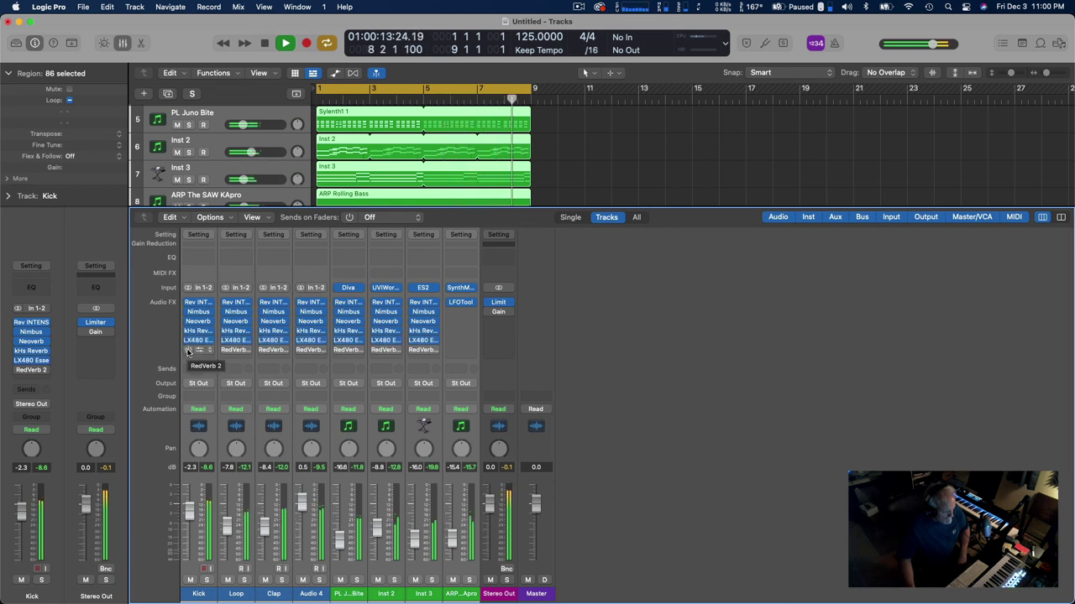
{"action": "double_click", "coordinate": [697, 41]}
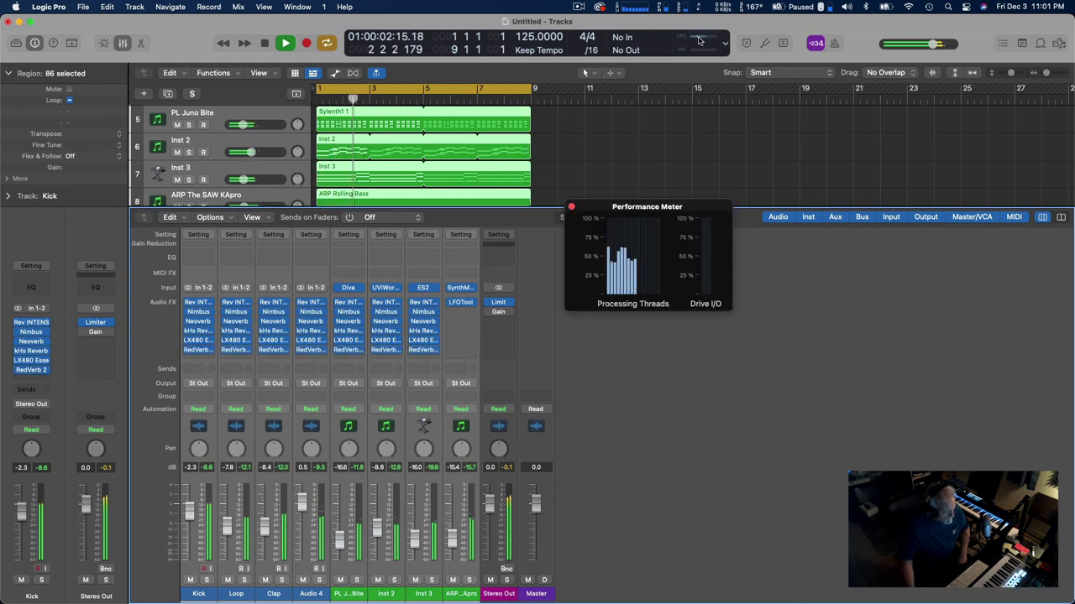